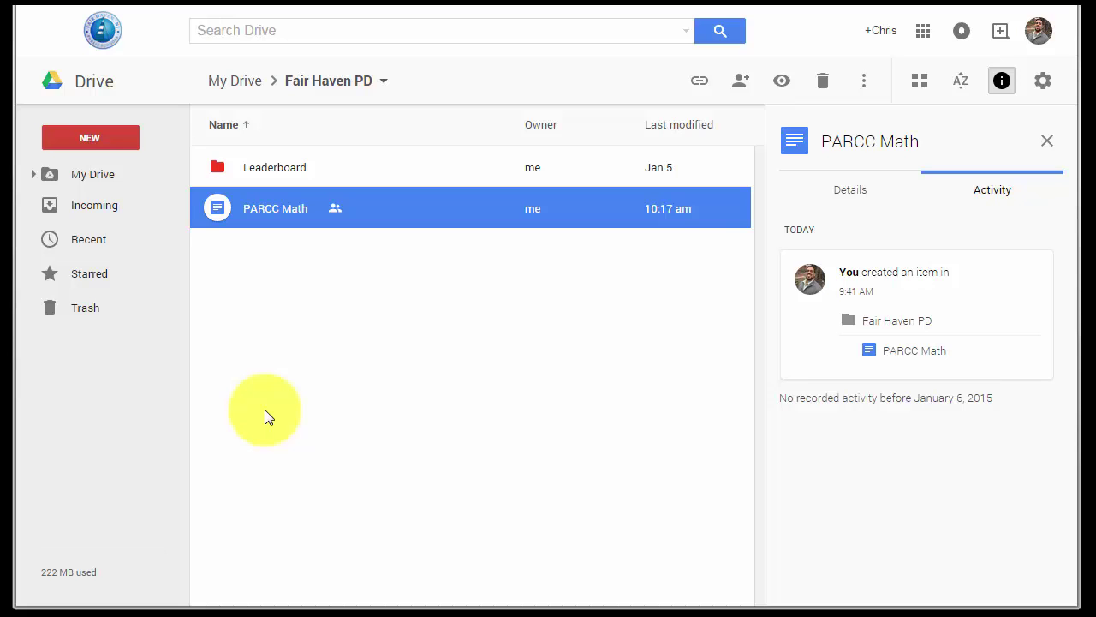
Create a new blank Google Form from the Fair Haven PD folder's New menu.
click(116, 141)
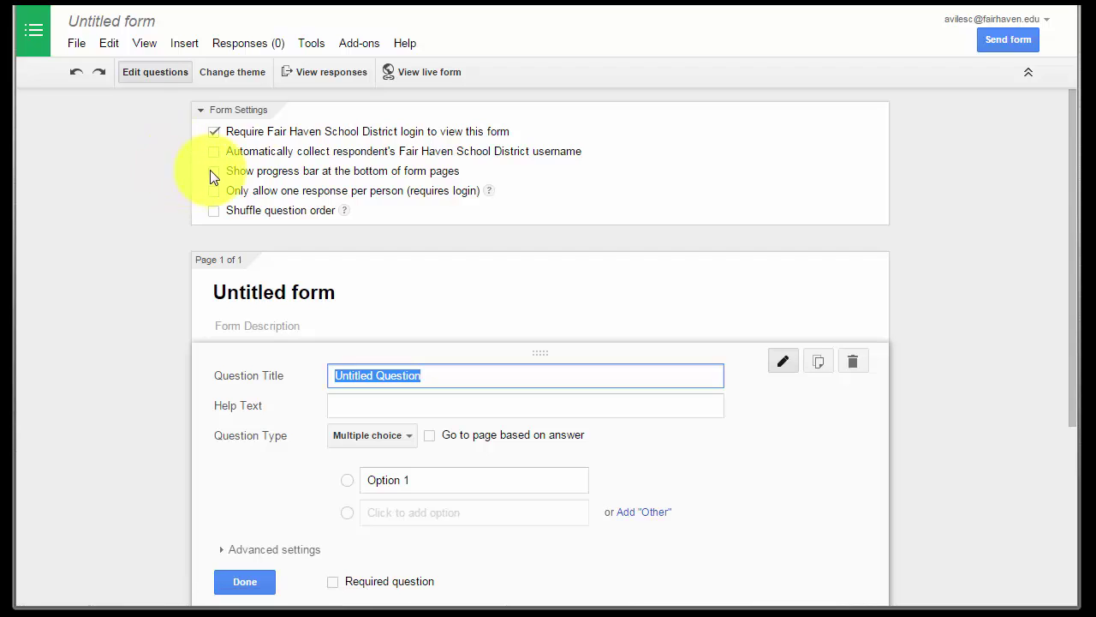
Enable Show progress bar, Only allow one response per person, and Shuffle question order.
click(212, 172)
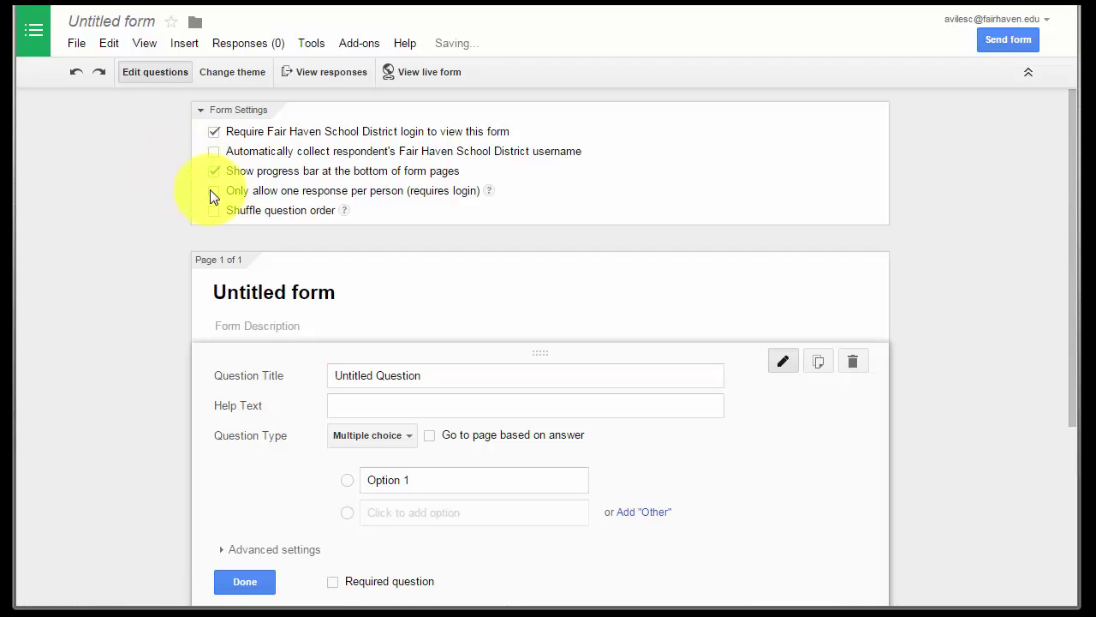
click(212, 191)
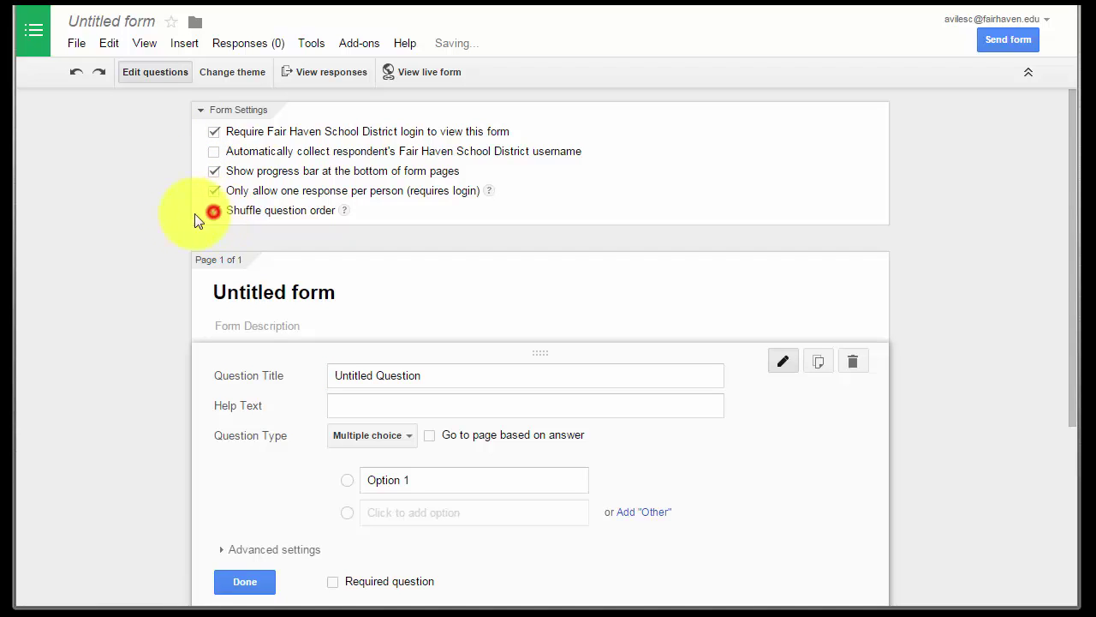
click(212, 211)
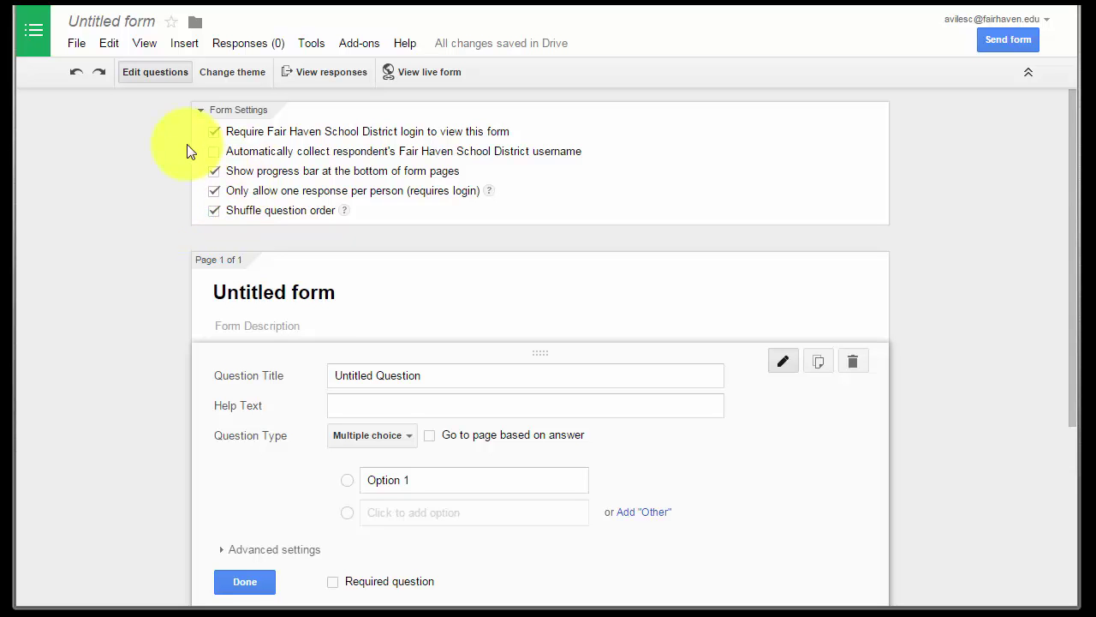
Rename the untitled form to 'PARCC Test'.
click(137, 22)
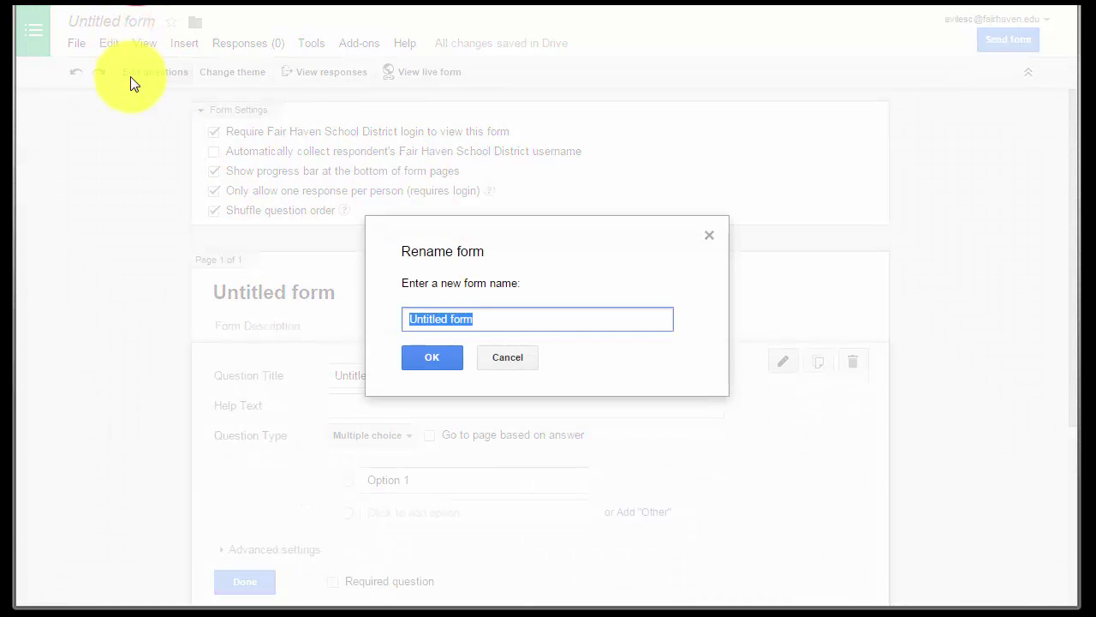
text(Pa)
text(ARCC)
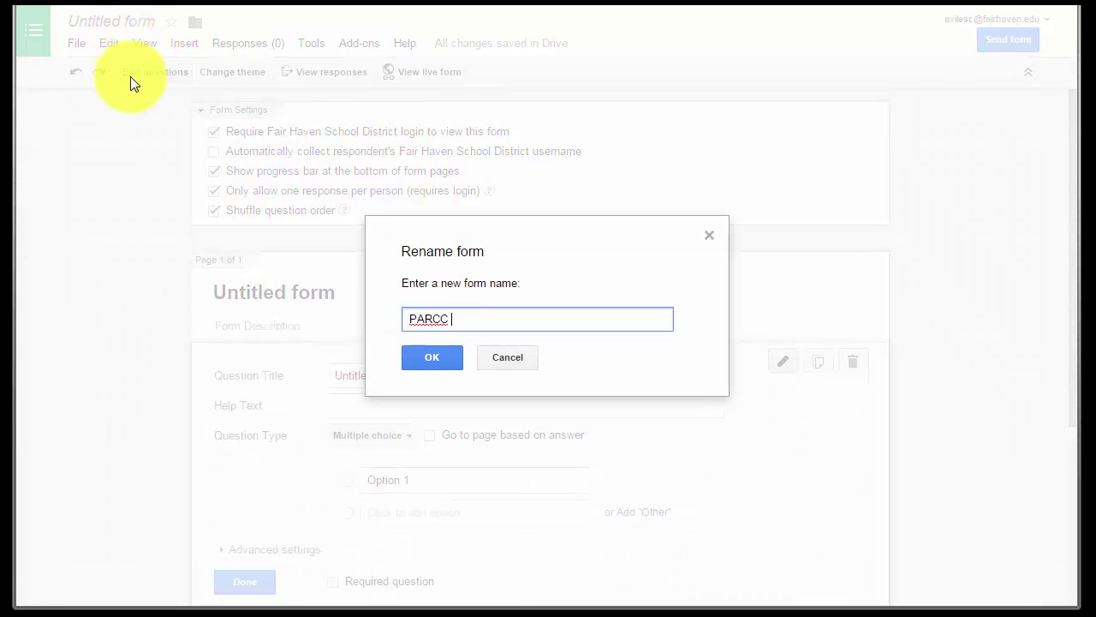
text( Test)
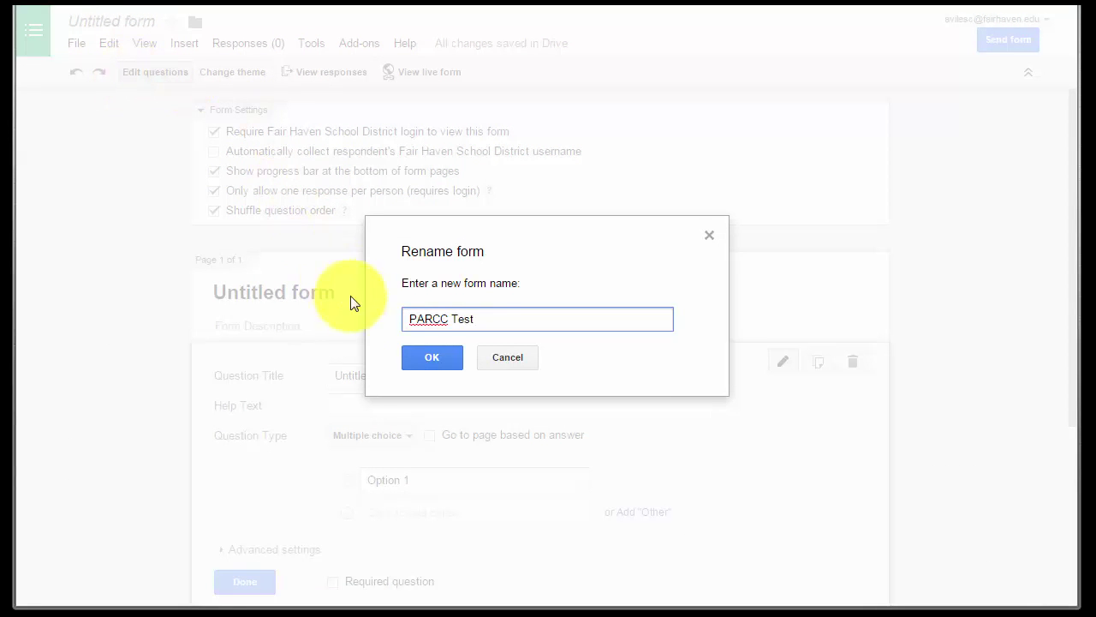
click(416, 353)
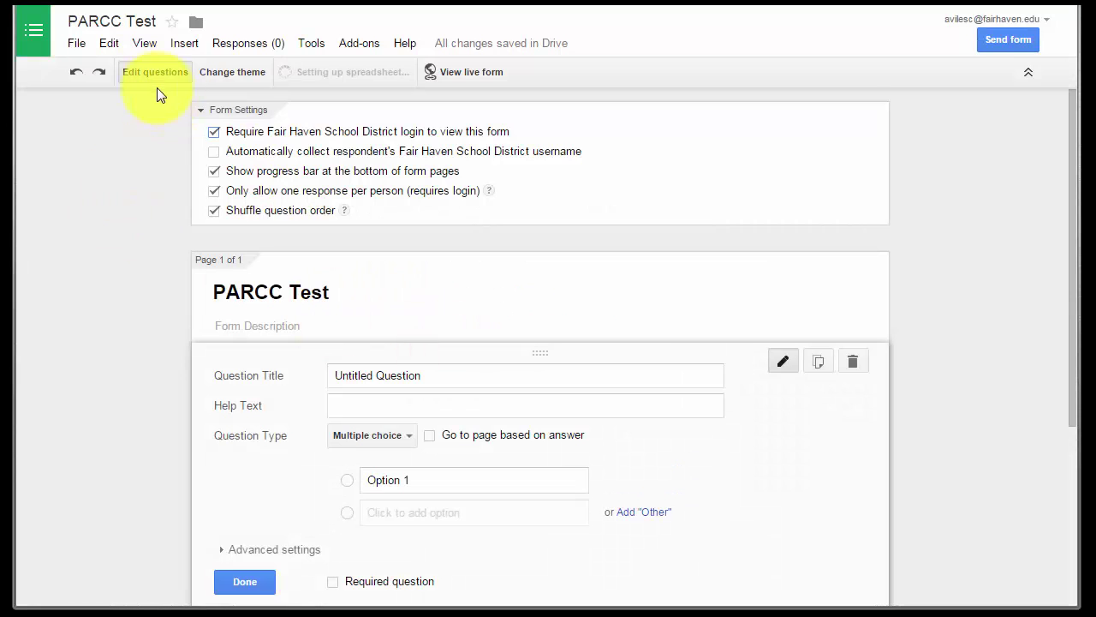
Apply the Library theme with its bookshelf banner to the form.
click(206, 75)
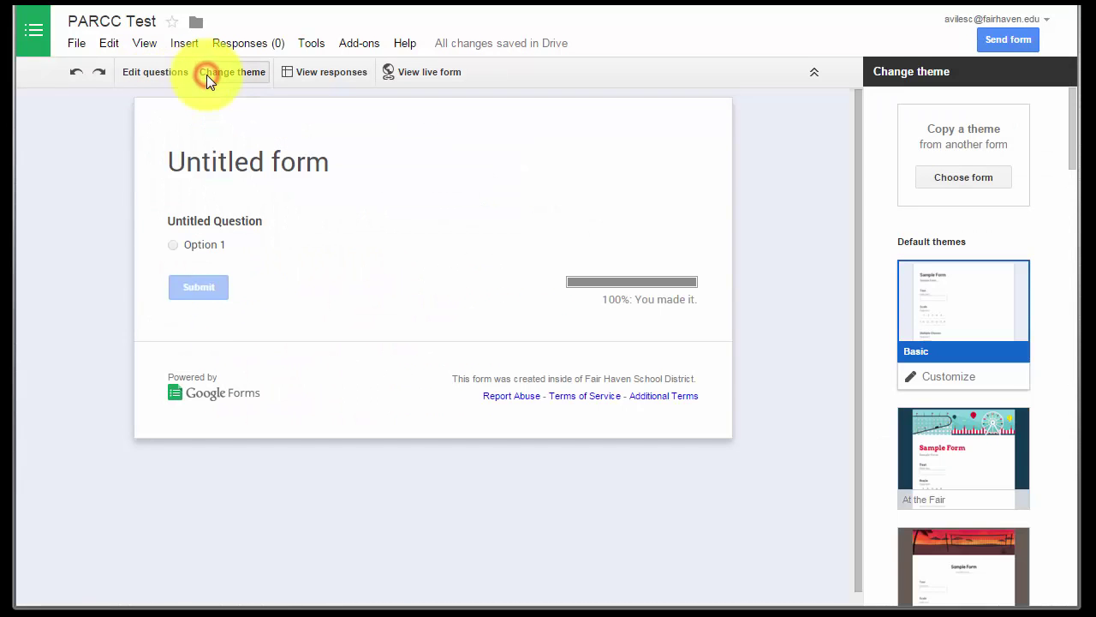
scroll(937, 305, down, 15)
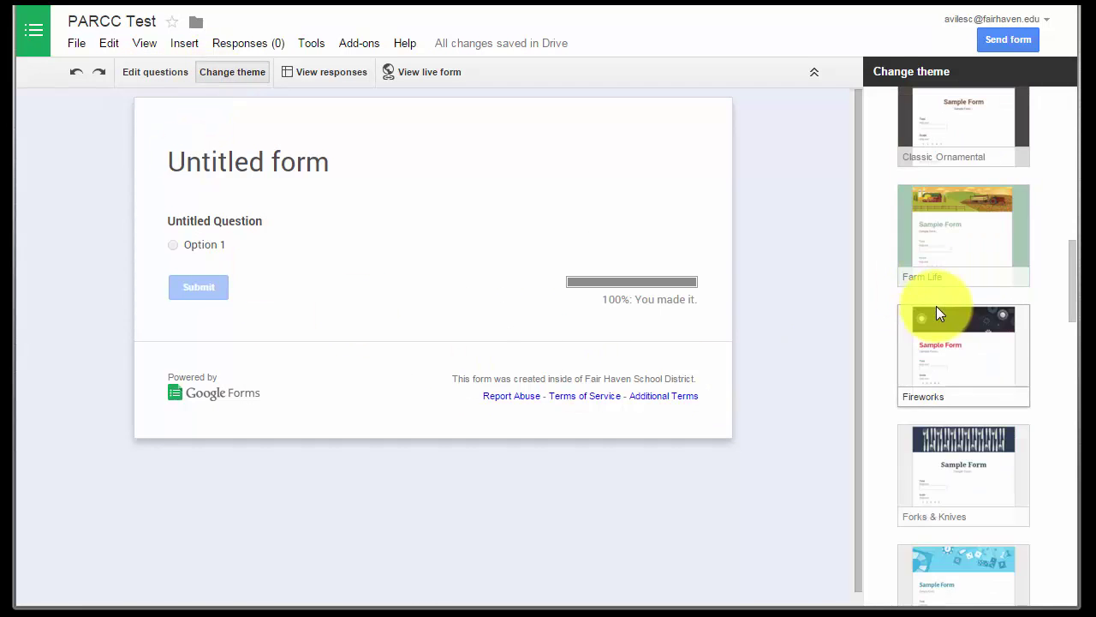
scroll(942, 319, down, 3)
click(952, 343)
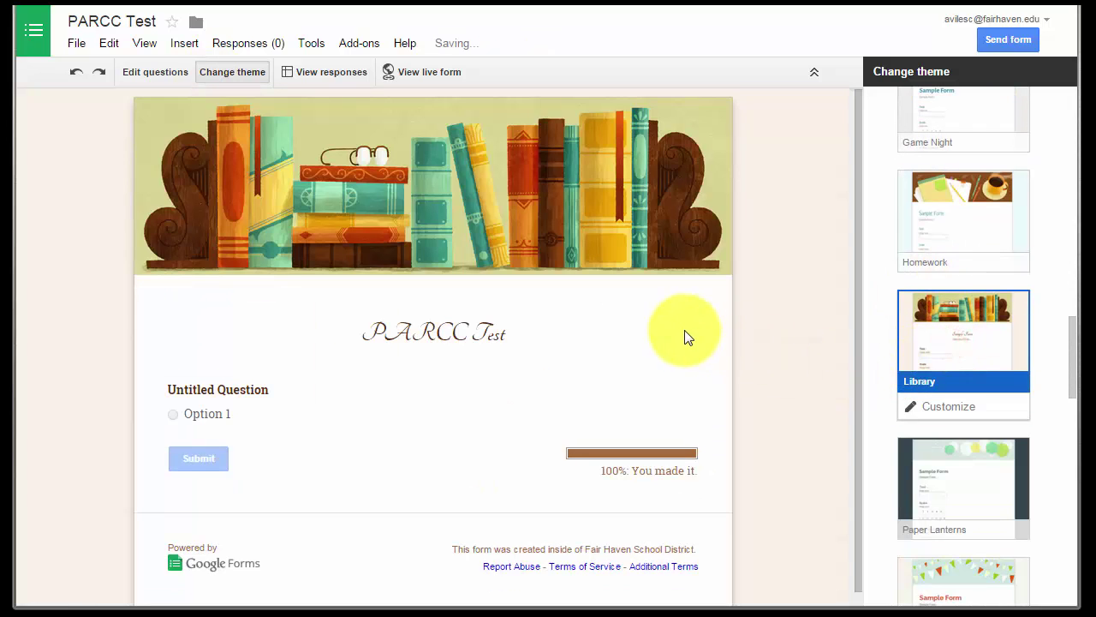
click(170, 77)
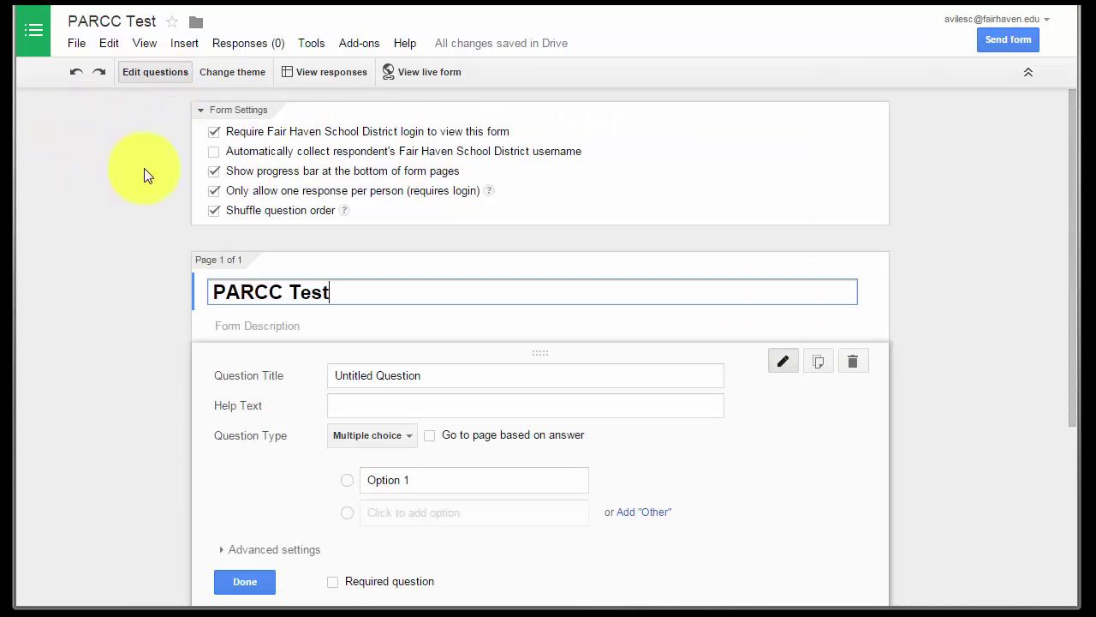
Check the themed form in the live view, then go back to the editor.
click(424, 77)
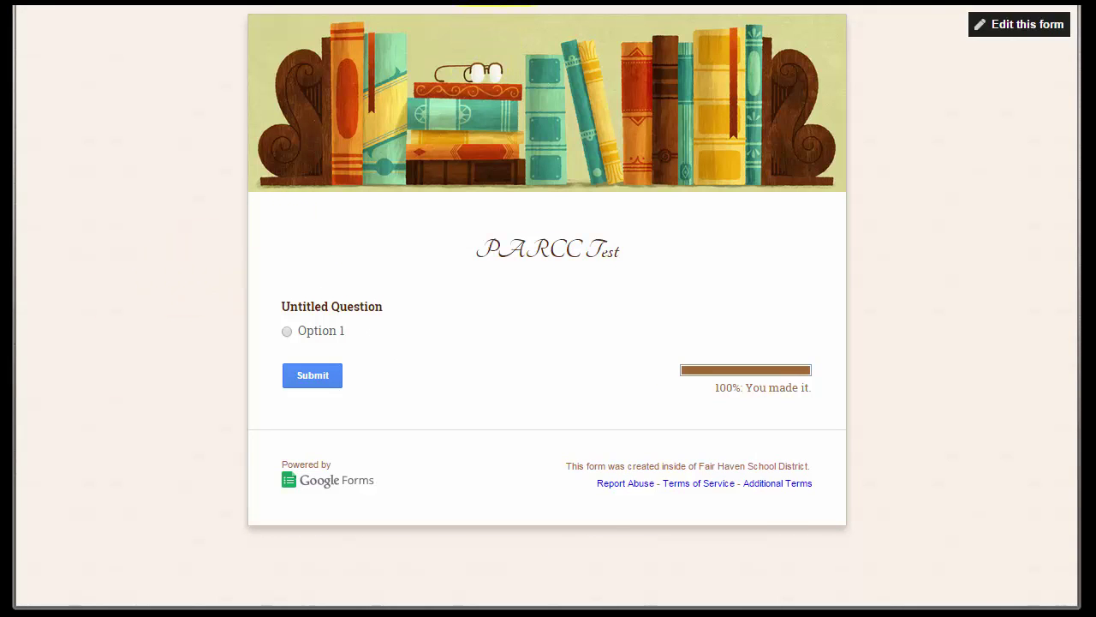
click(497, 1)
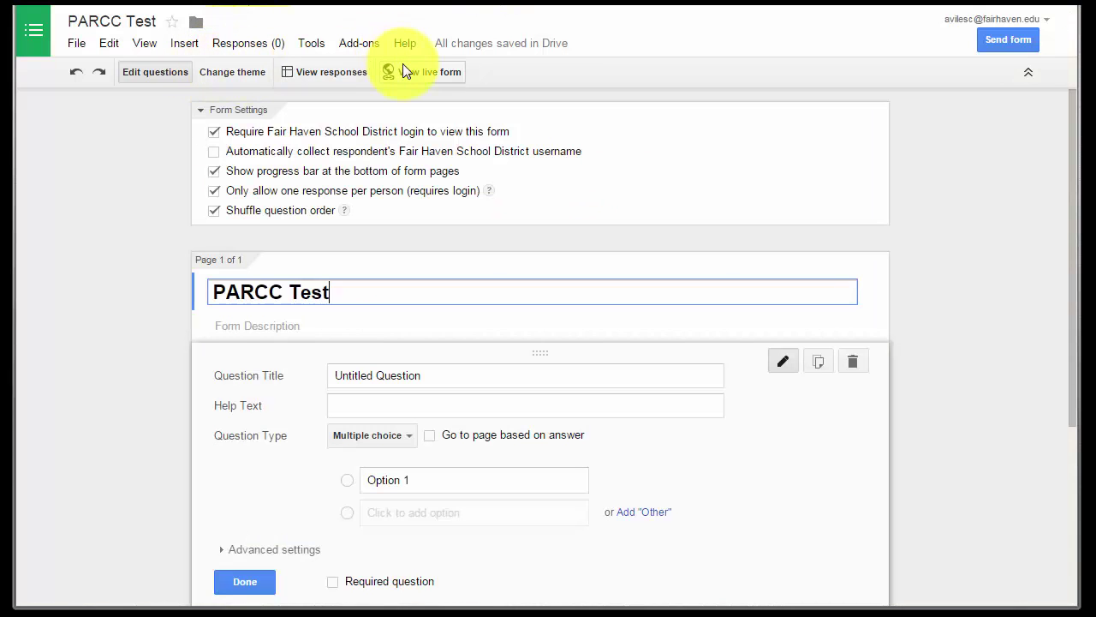
scroll(145, 176, down, 3)
scroll(154, 206, up, 1)
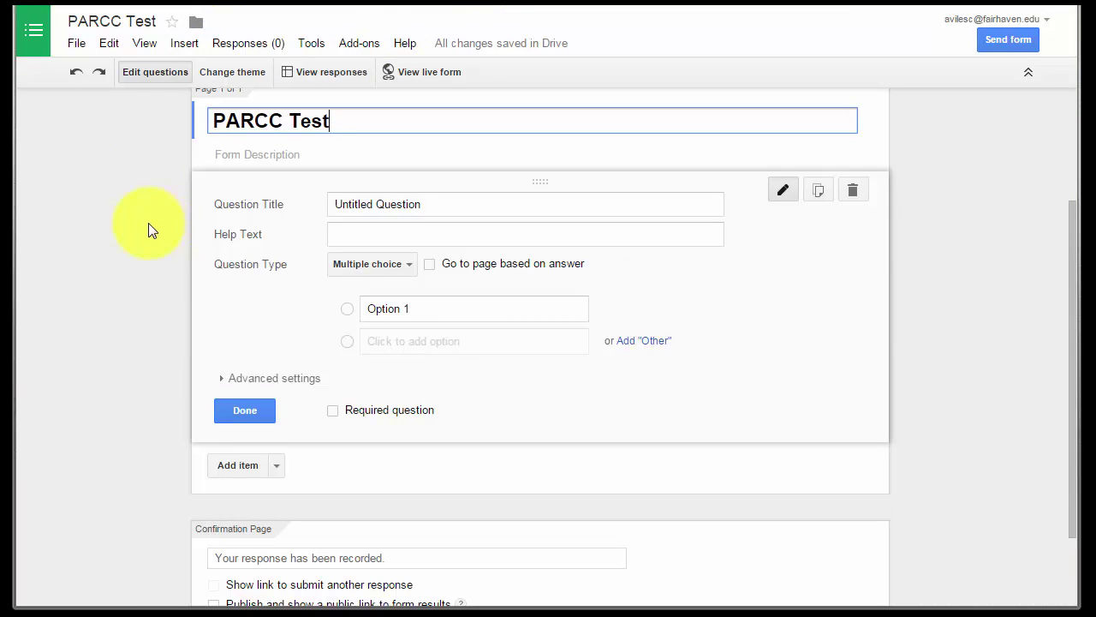
Keep the first question multiple choice, add Options 2 and 3, and shuffle option order.
click(368, 263)
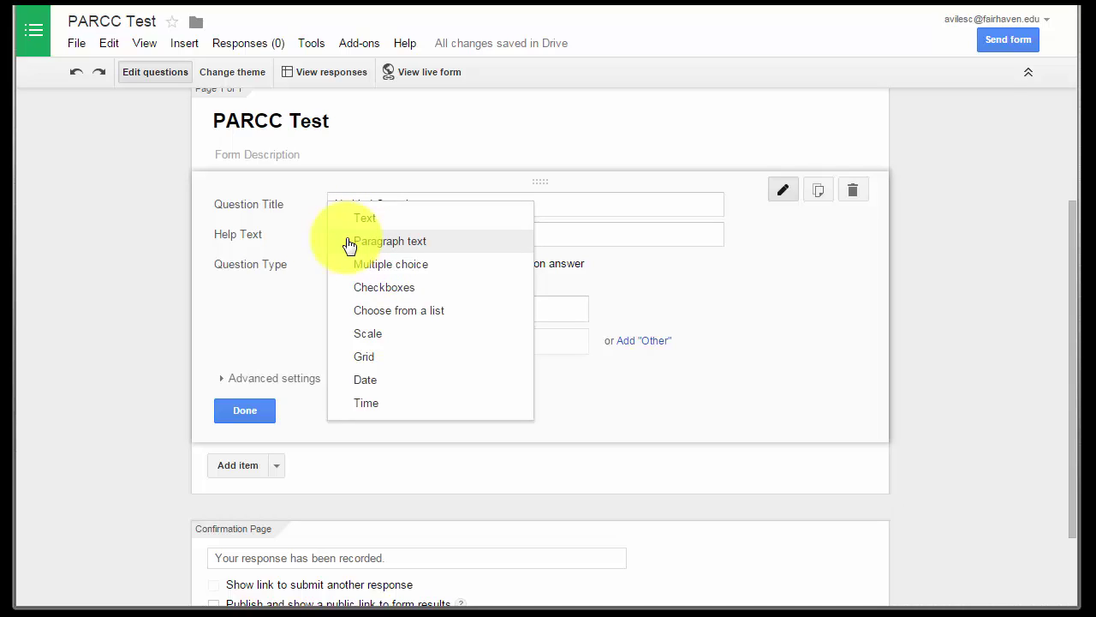
click(352, 265)
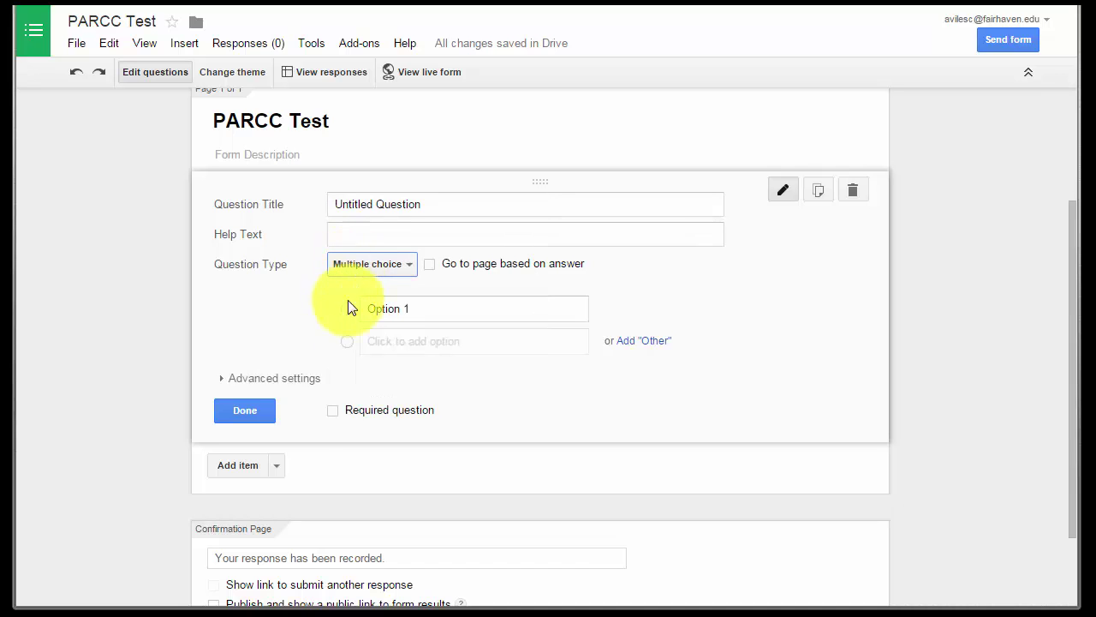
click(345, 342)
click(346, 374)
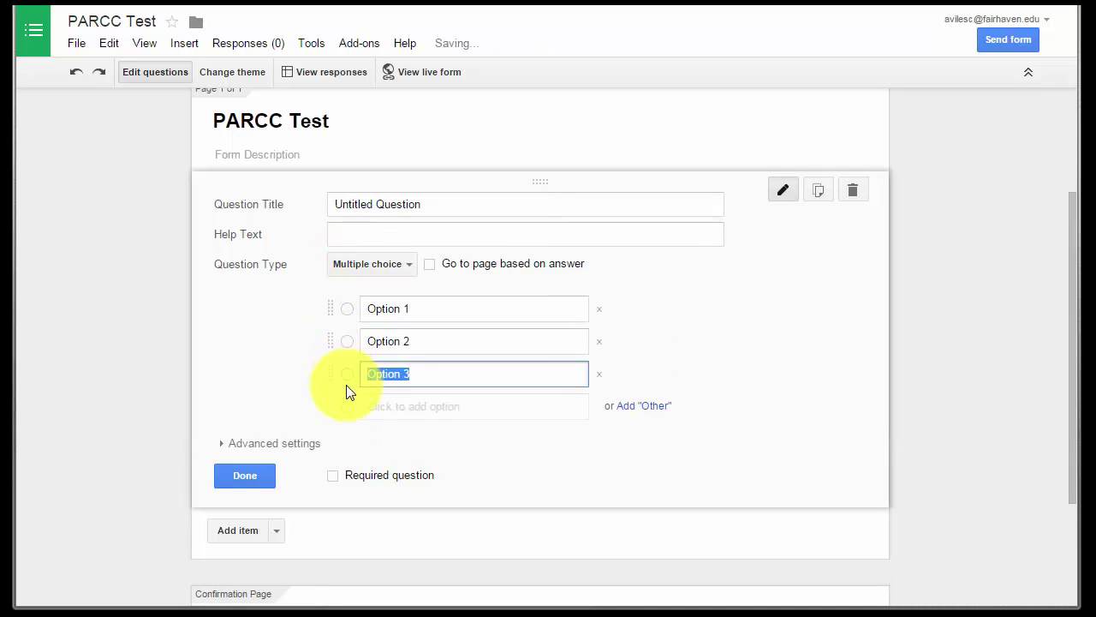
click(220, 442)
click(235, 475)
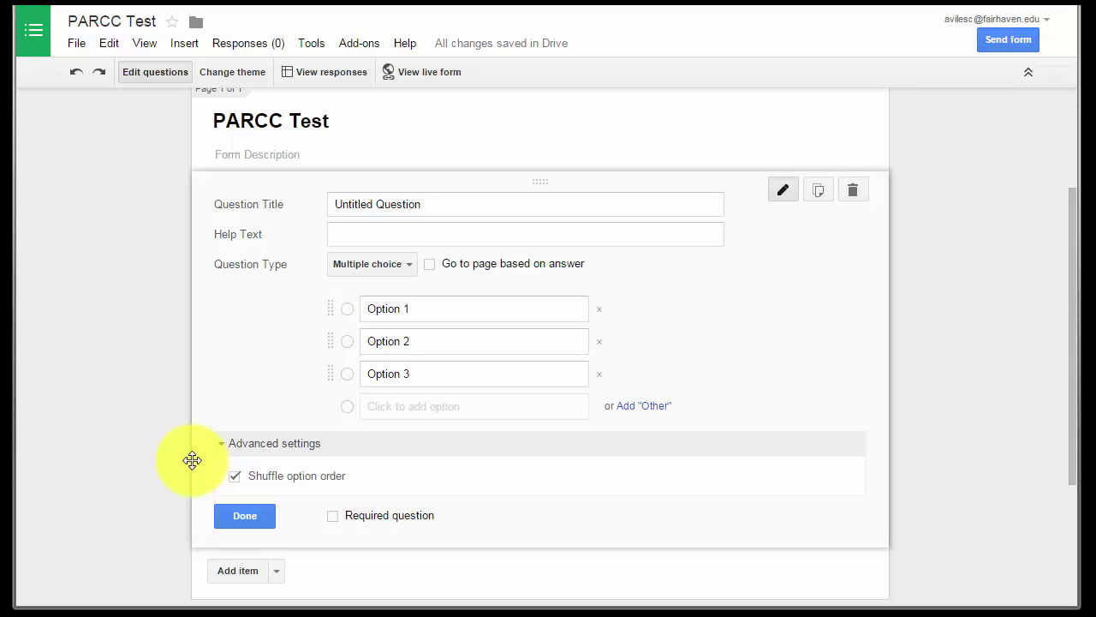
Finish the first question and add a second question of type Checkboxes.
click(239, 517)
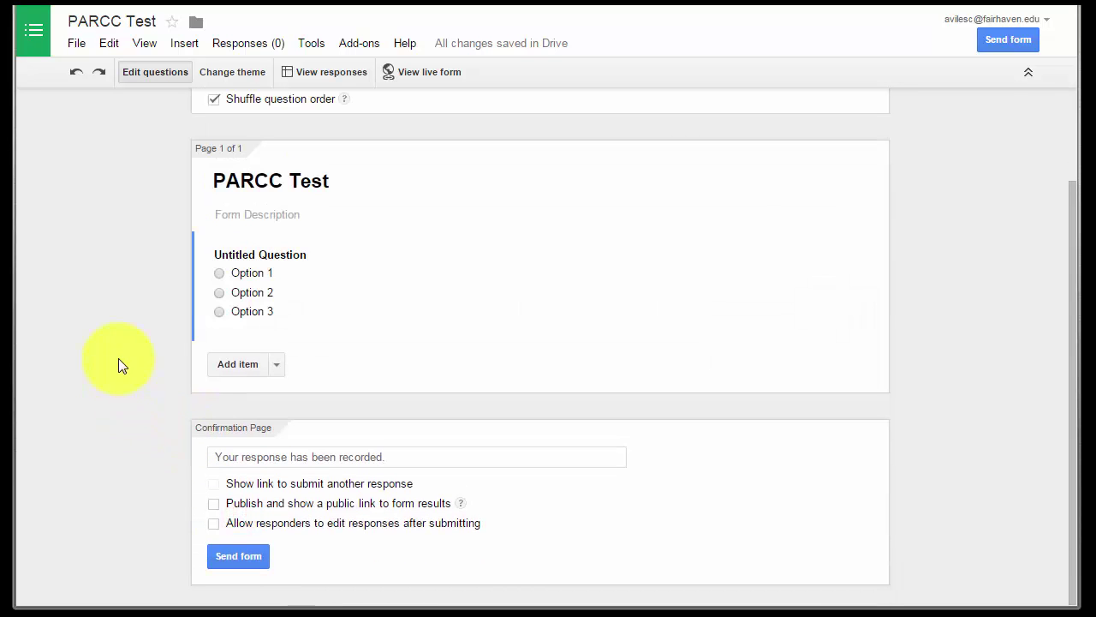
click(243, 364)
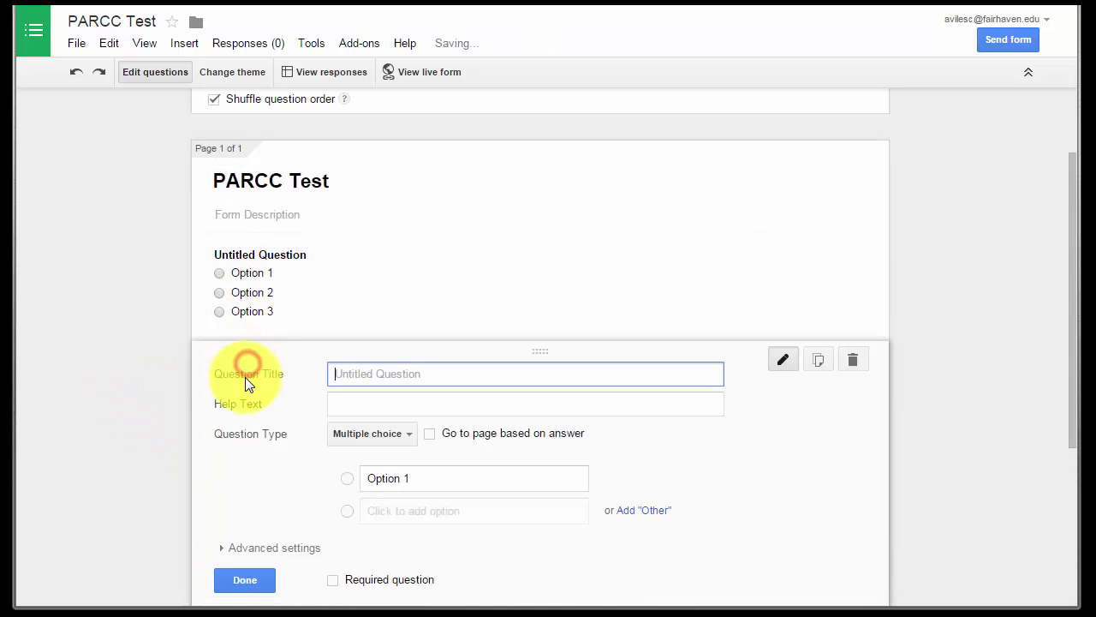
click(367, 433)
click(363, 455)
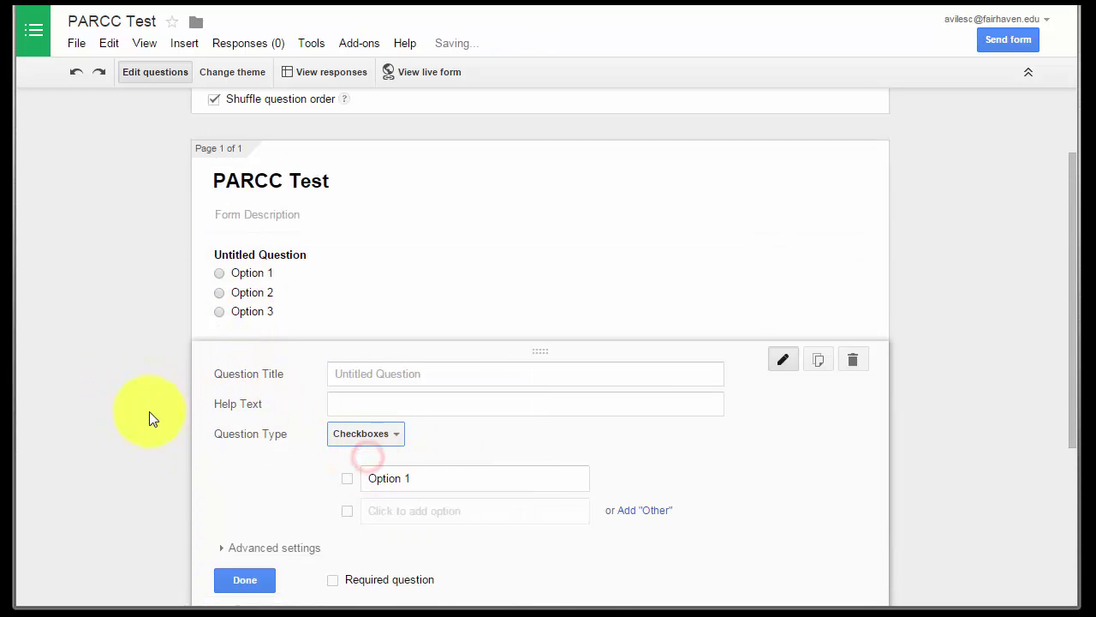
scroll(149, 415, down, 1)
click(229, 488)
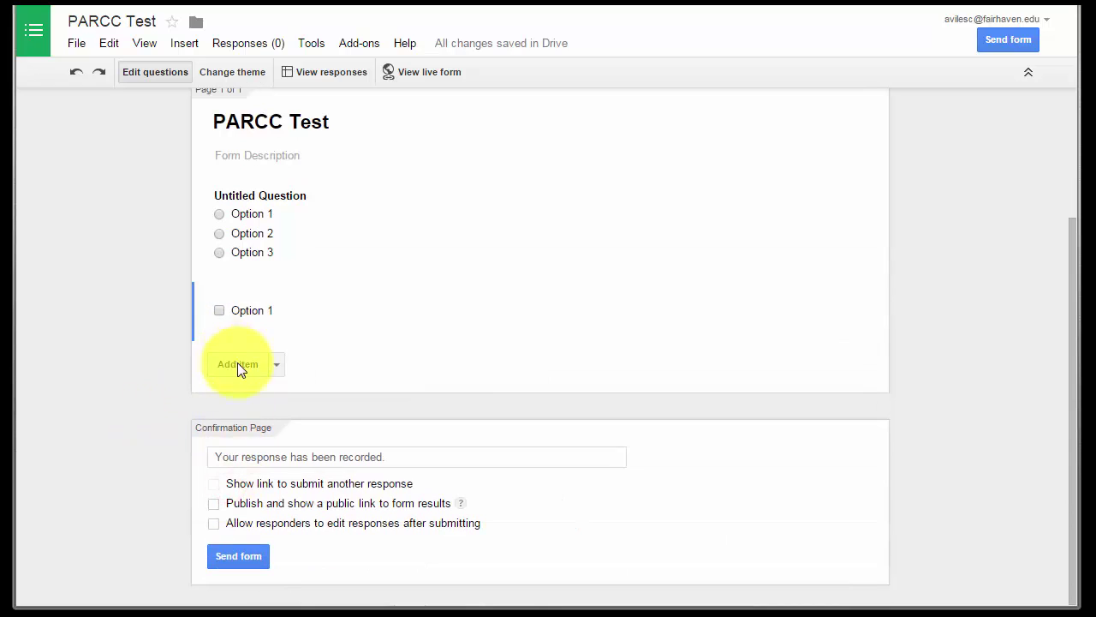
Add Options 2 and 3 and title the checkboxes question 'Which is best...'.
click(244, 317)
click(376, 452)
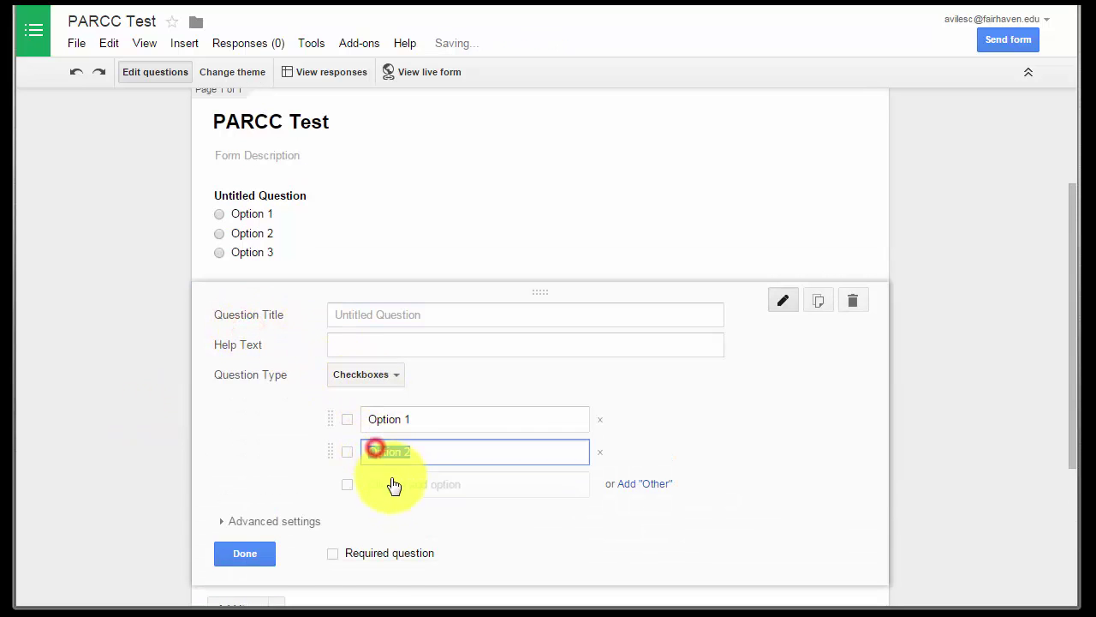
click(393, 495)
click(404, 315)
text(Which)
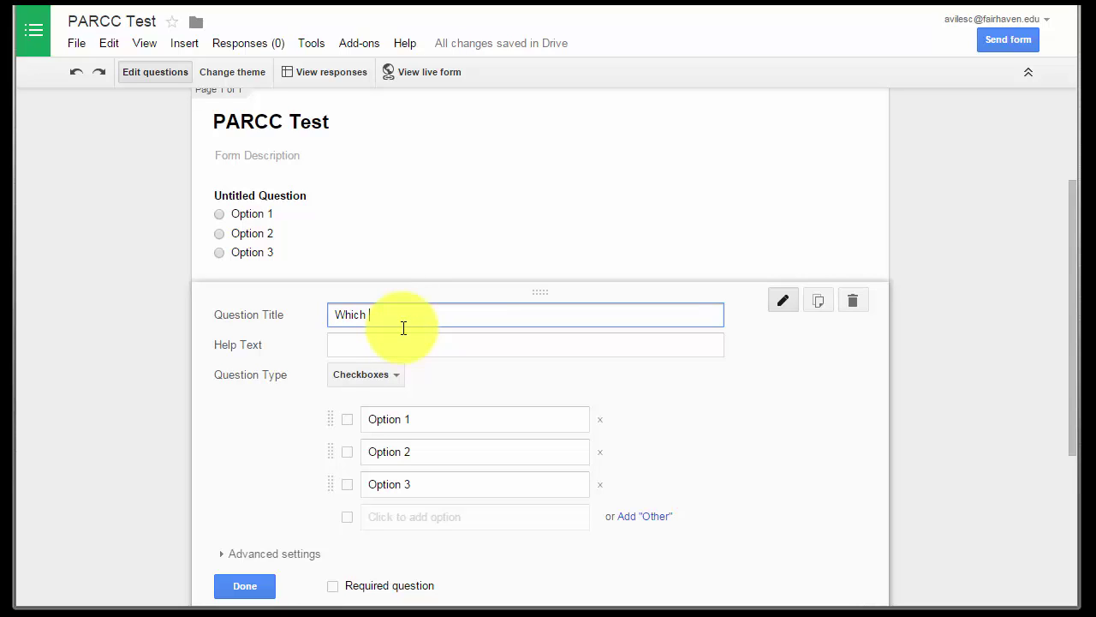
text(is best...)
click(245, 586)
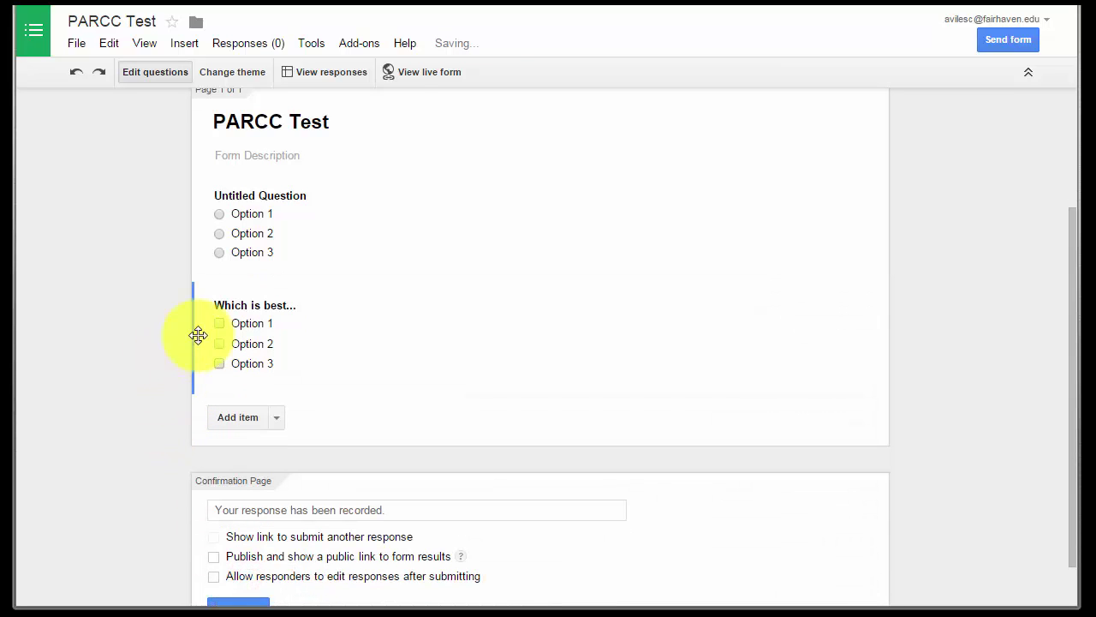
click(220, 326)
click(245, 585)
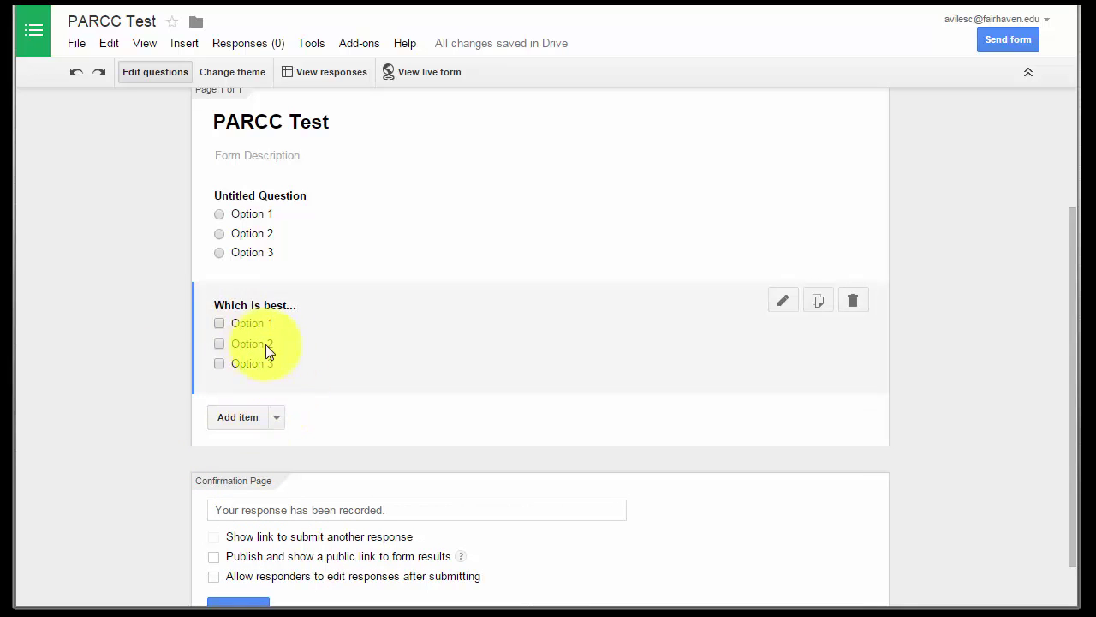
Drag the 'Which is best...' question above the Untitled Question.
click(276, 417)
click(276, 416)
click(114, 364)
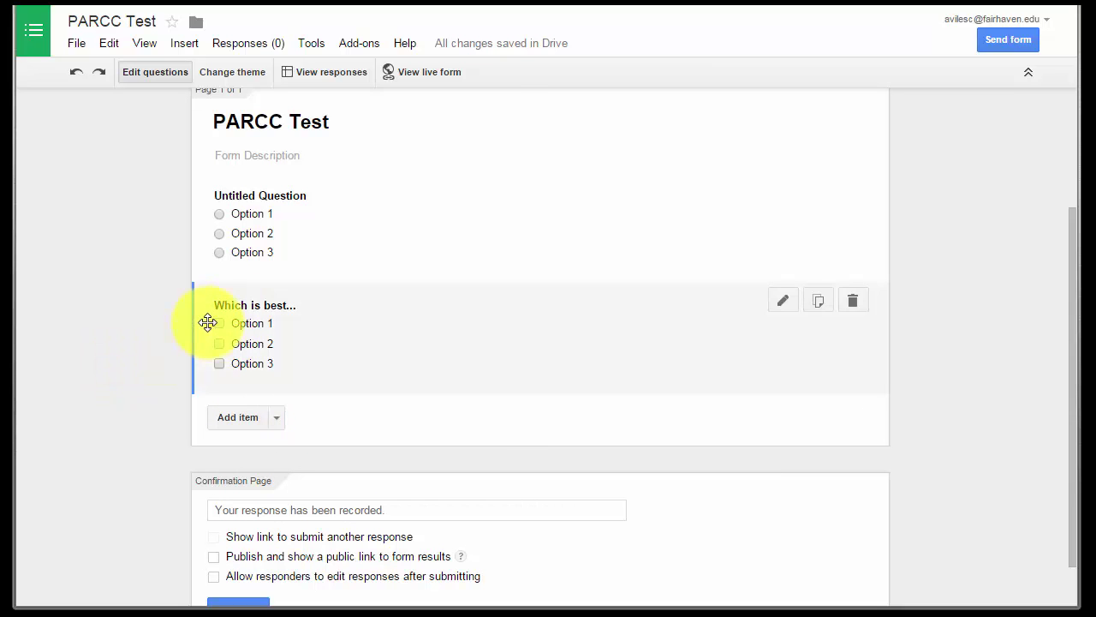
drag(208, 322, 196, 299)
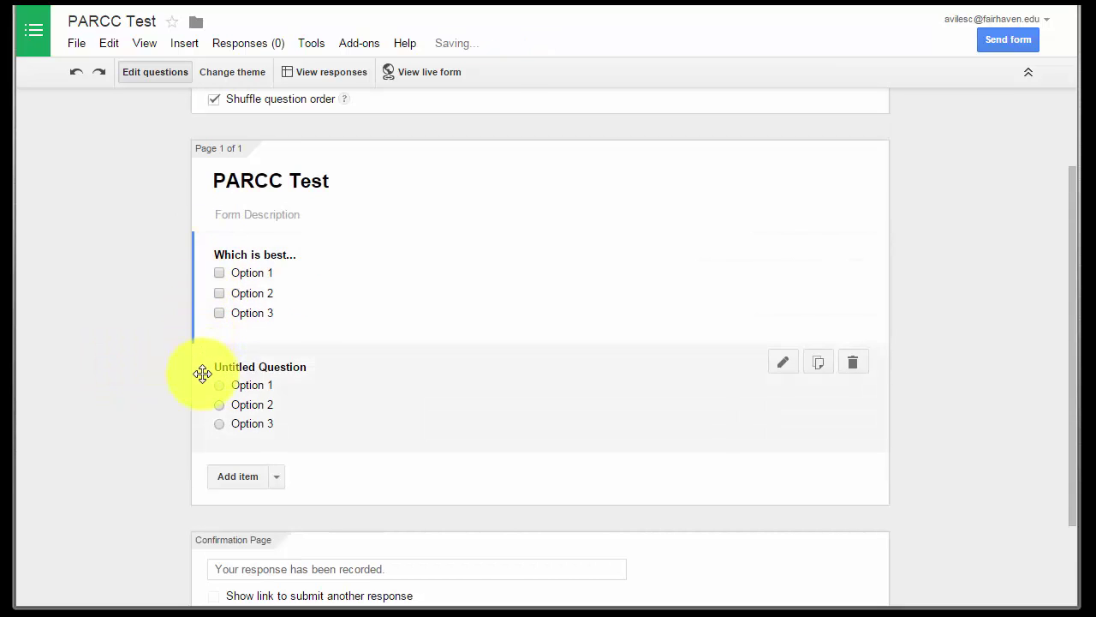
drag(202, 373, 215, 348)
drag(205, 391, 196, 317)
scroll(352, 226, down, 1)
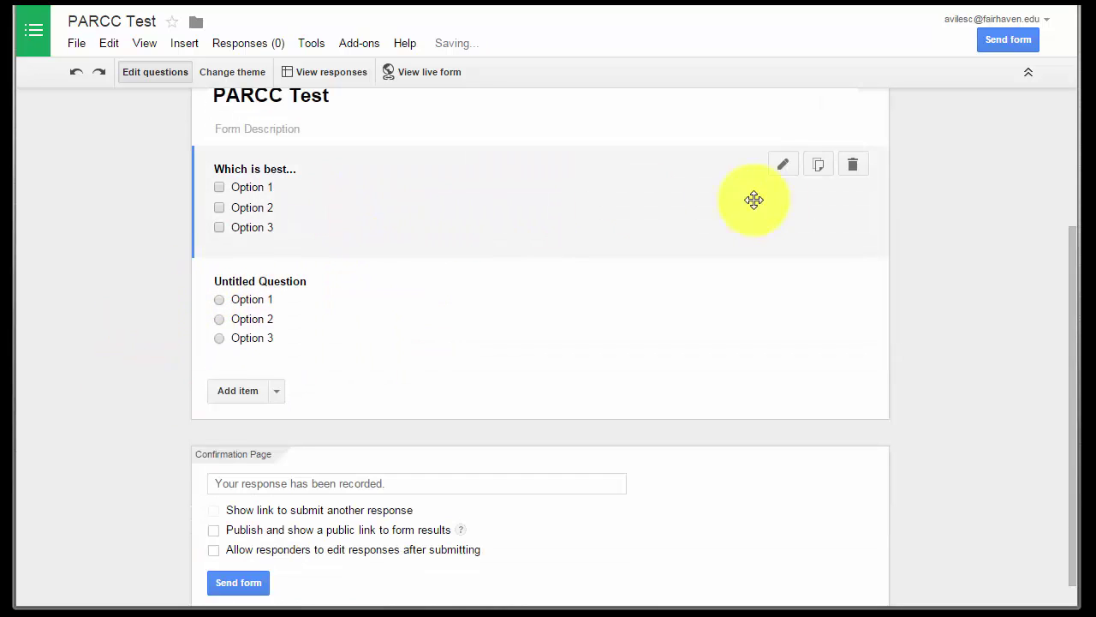
Duplicate the 'Which is best...' question, then delete the copy.
click(588, 185)
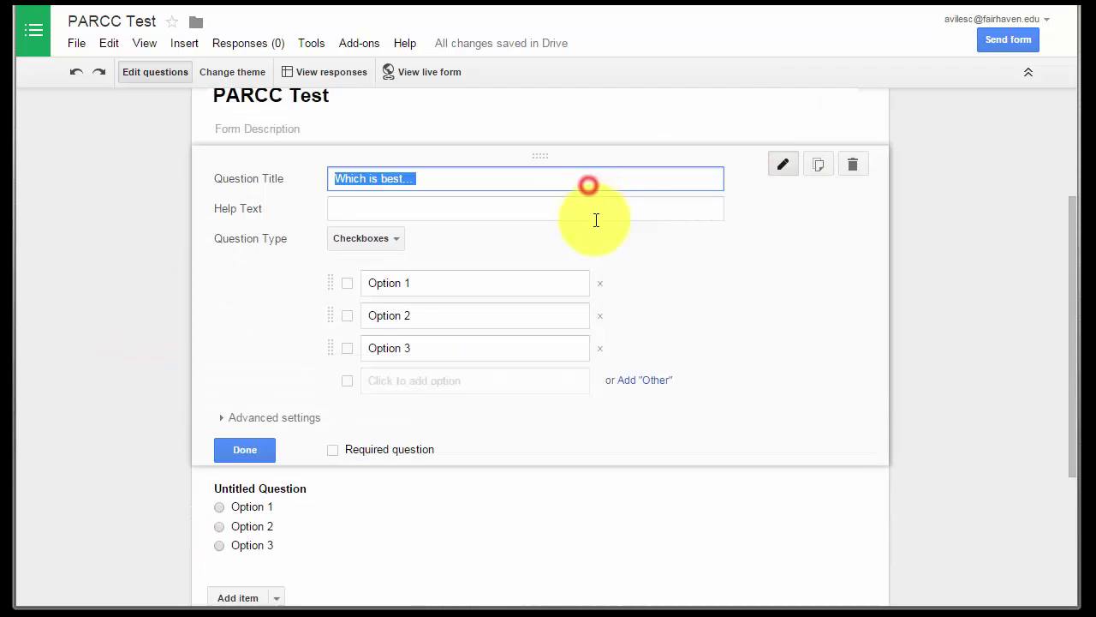
click(820, 171)
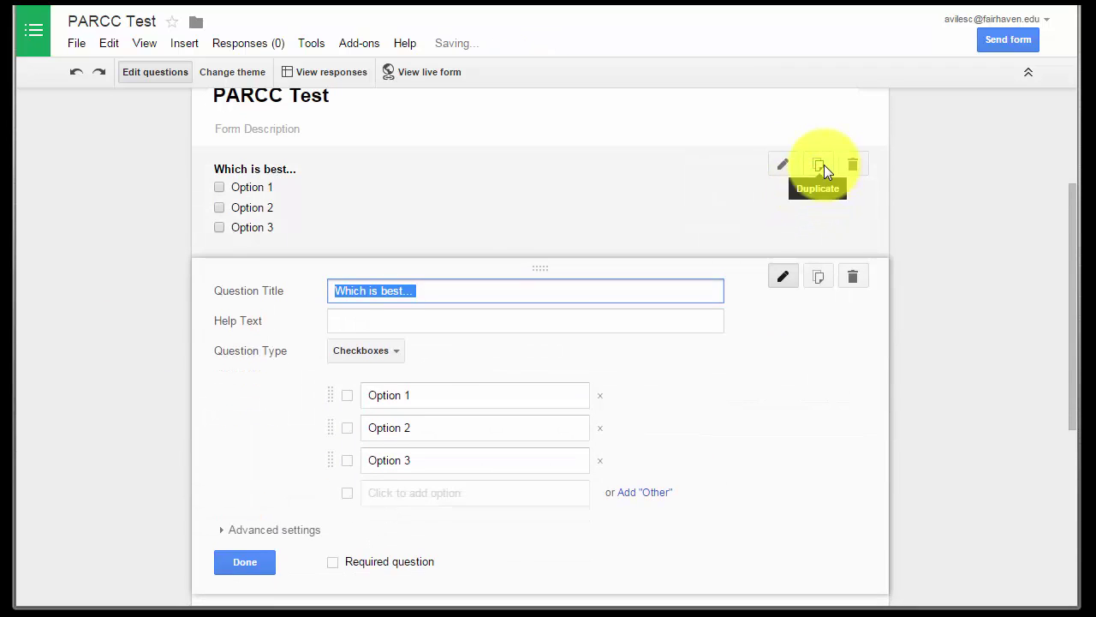
click(143, 386)
scroll(137, 386, down, 2)
click(219, 387)
scroll(126, 362, down, 2)
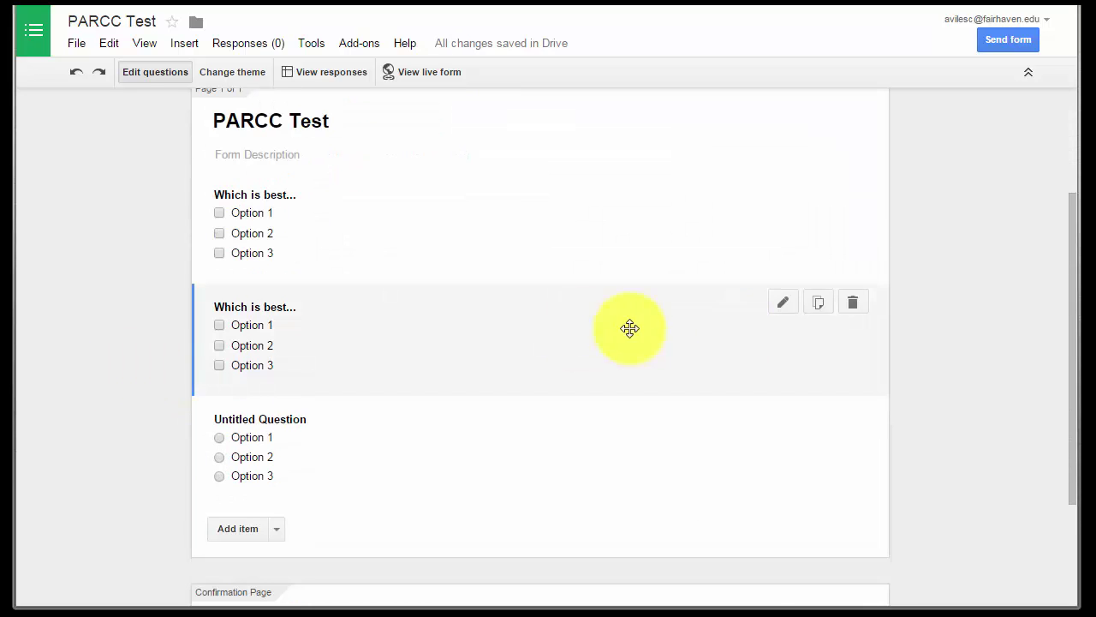
click(852, 302)
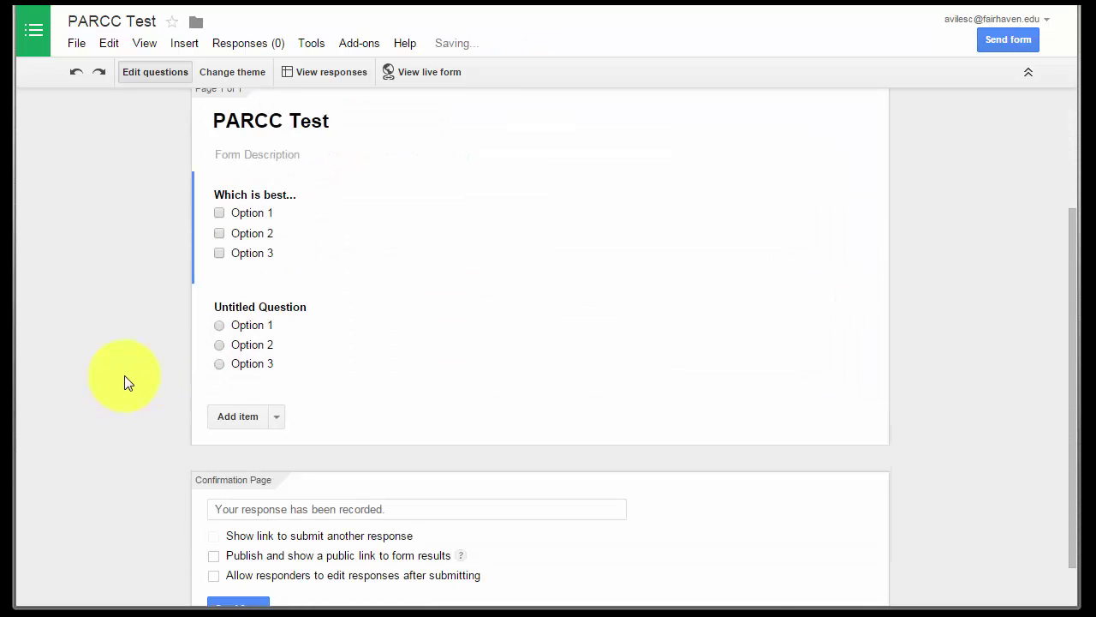
scroll(125, 375, down, 1)
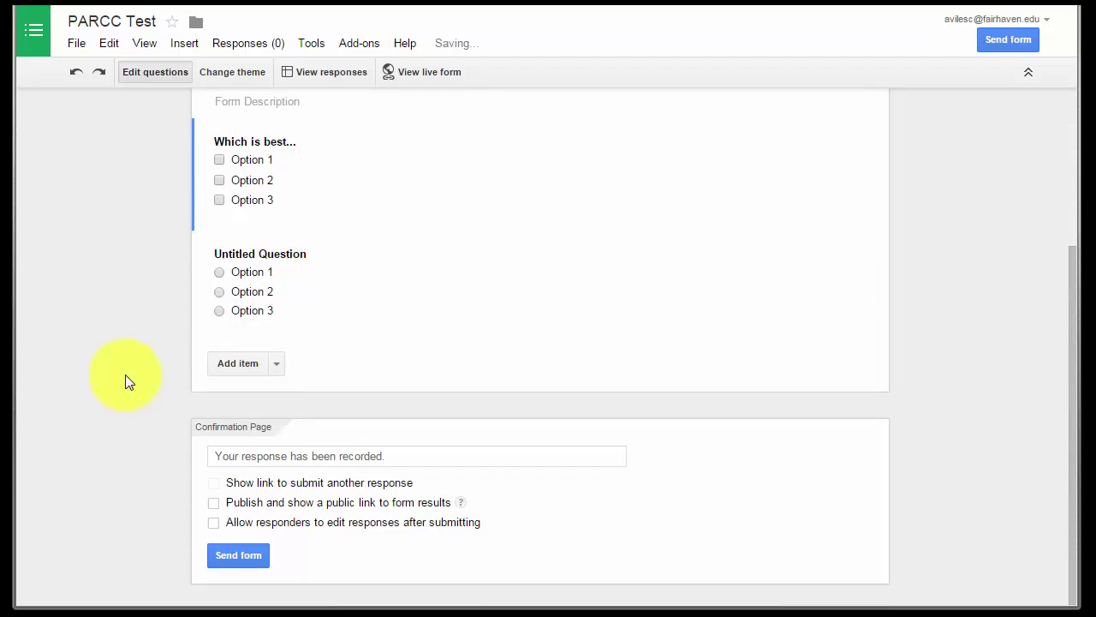
Add a 'Part 1' section header, move it to the top, and preview the live form.
click(276, 368)
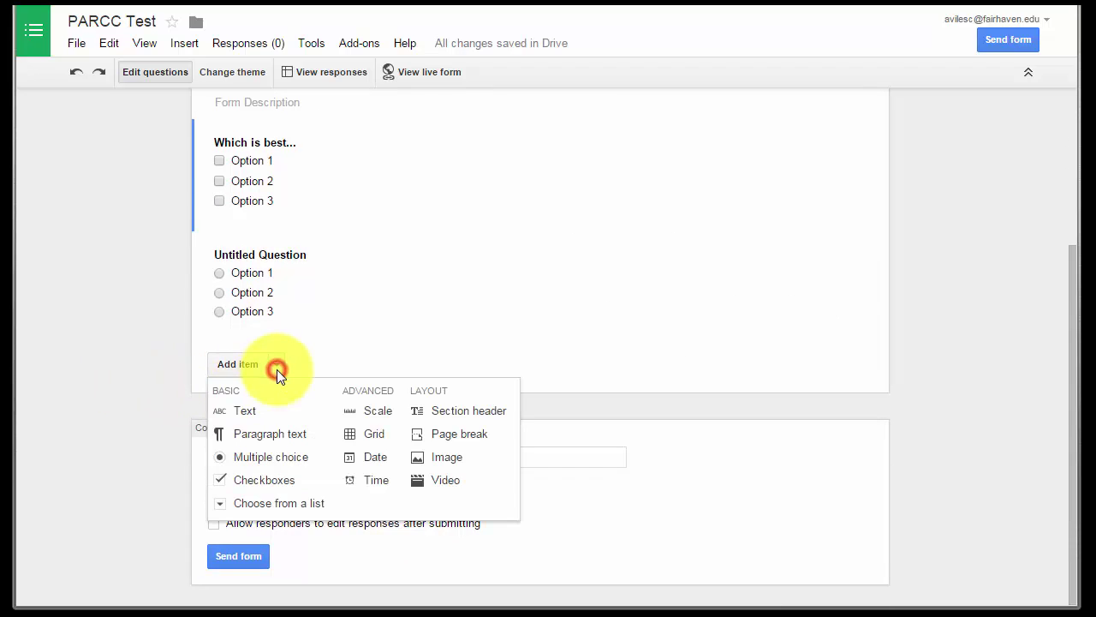
click(467, 411)
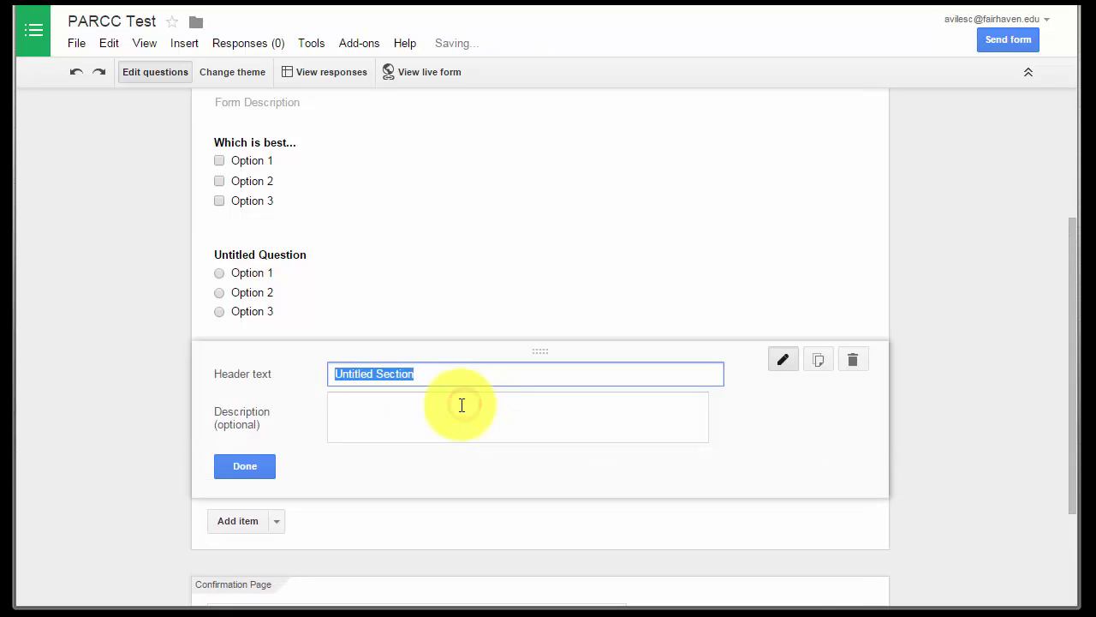
text(Par)
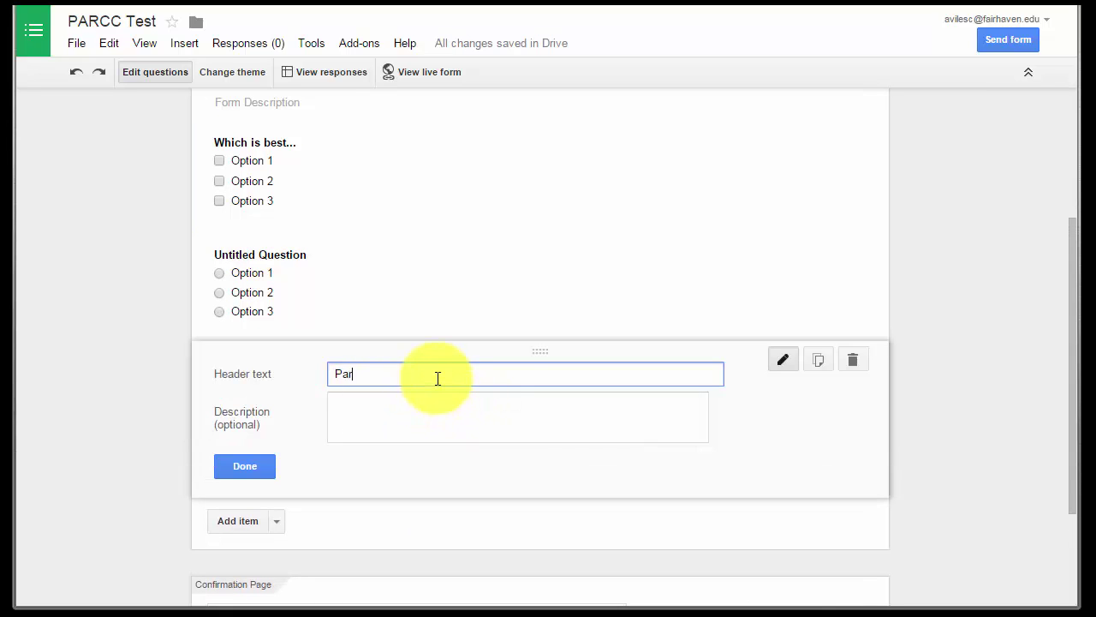
text(t I)
click(257, 462)
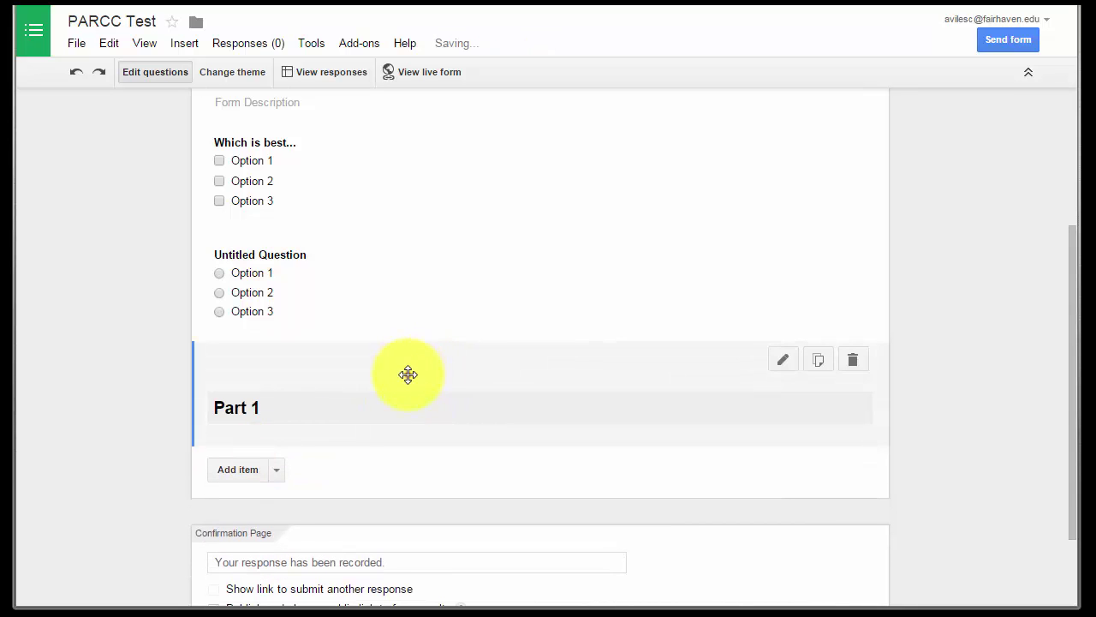
drag(408, 375, 460, 343)
scroll(391, 374, down, 4)
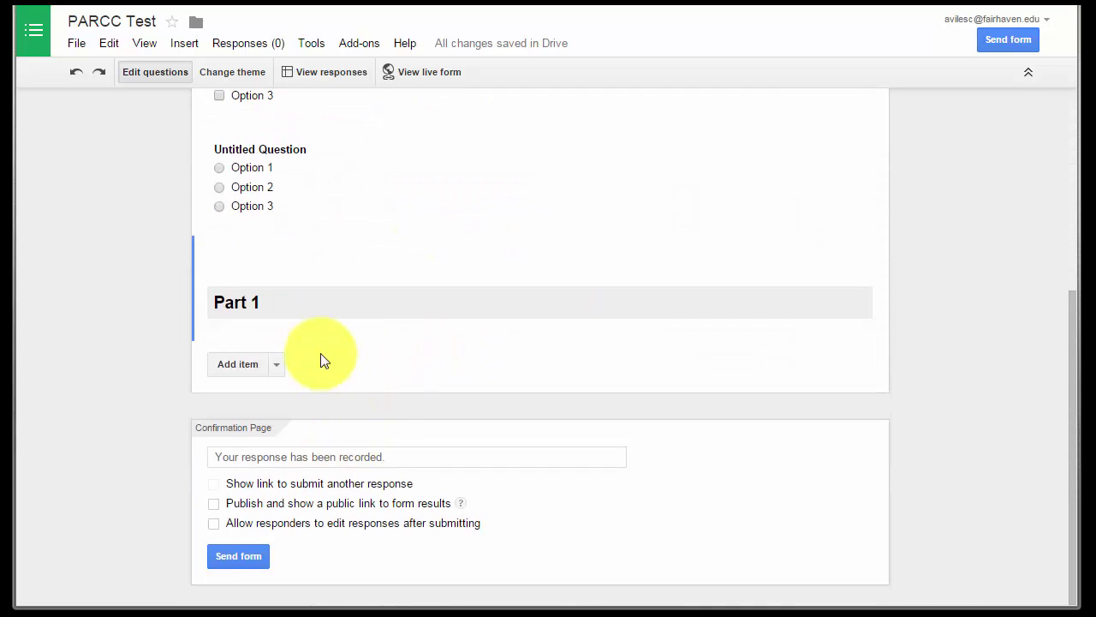
drag(368, 279, 387, 226)
click(444, 75)
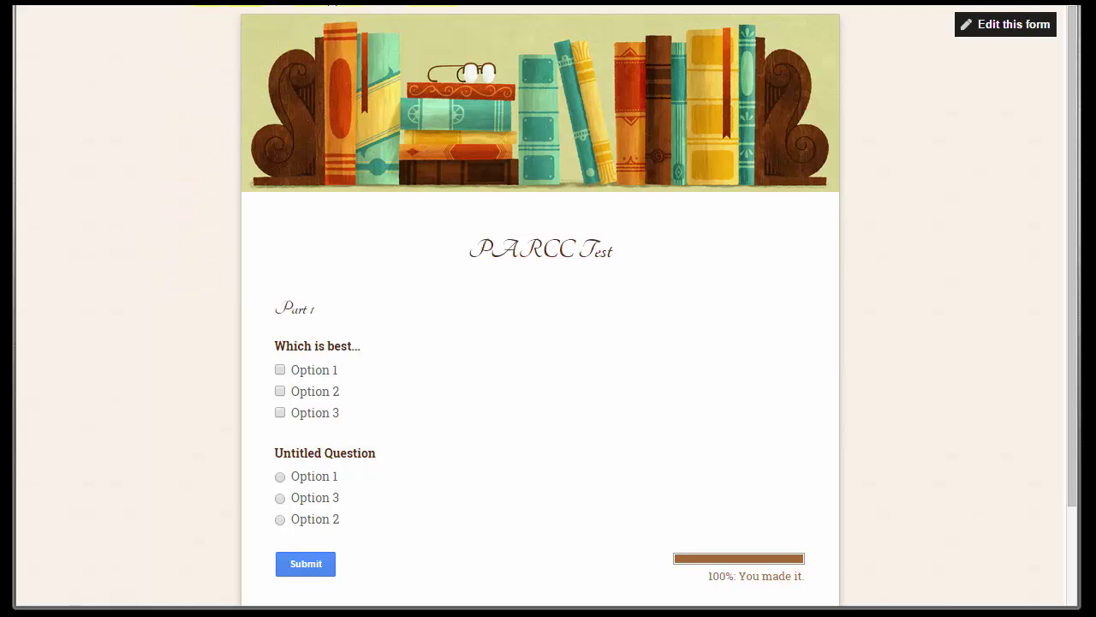
Add a page break titled 'Part 2' after the questions and preview the two-page form.
key(ctrl+Tab)
scroll(150, 246, down, 3)
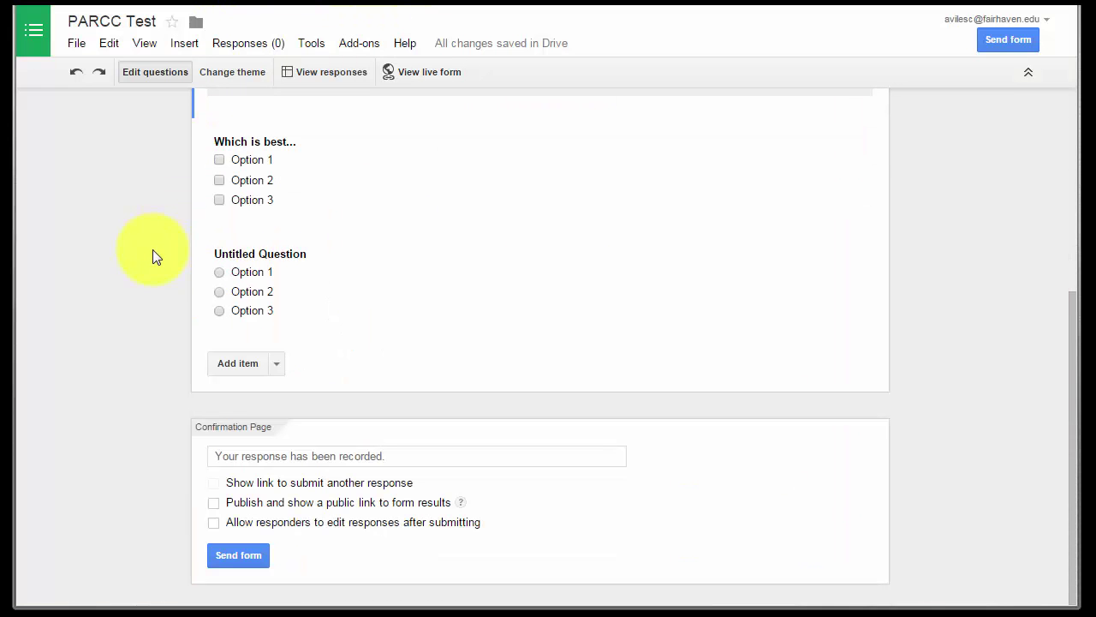
click(275, 367)
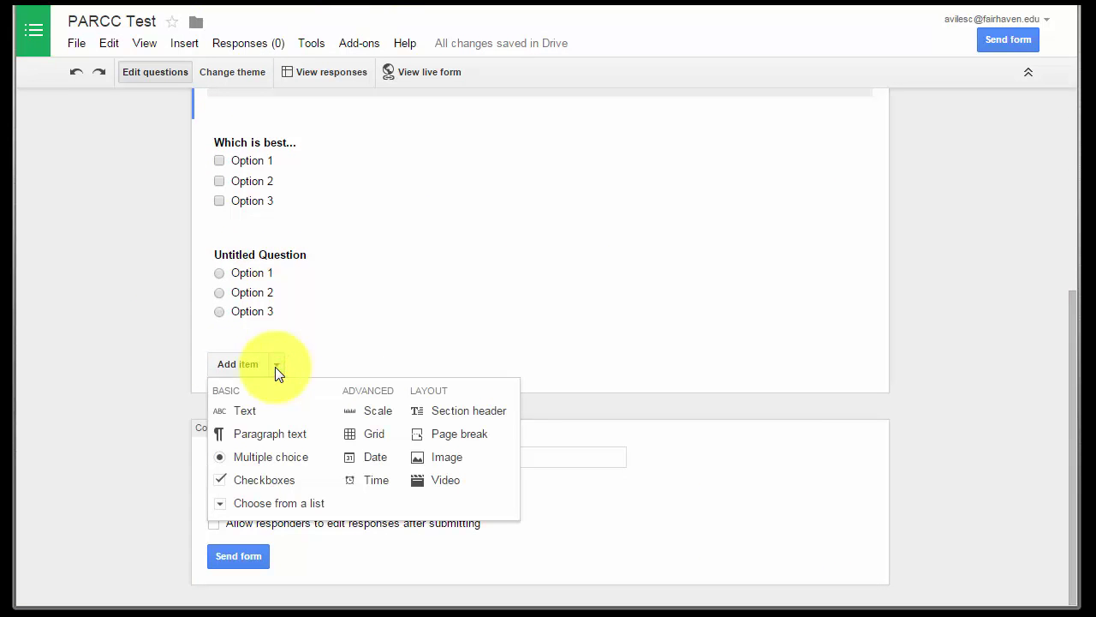
click(466, 436)
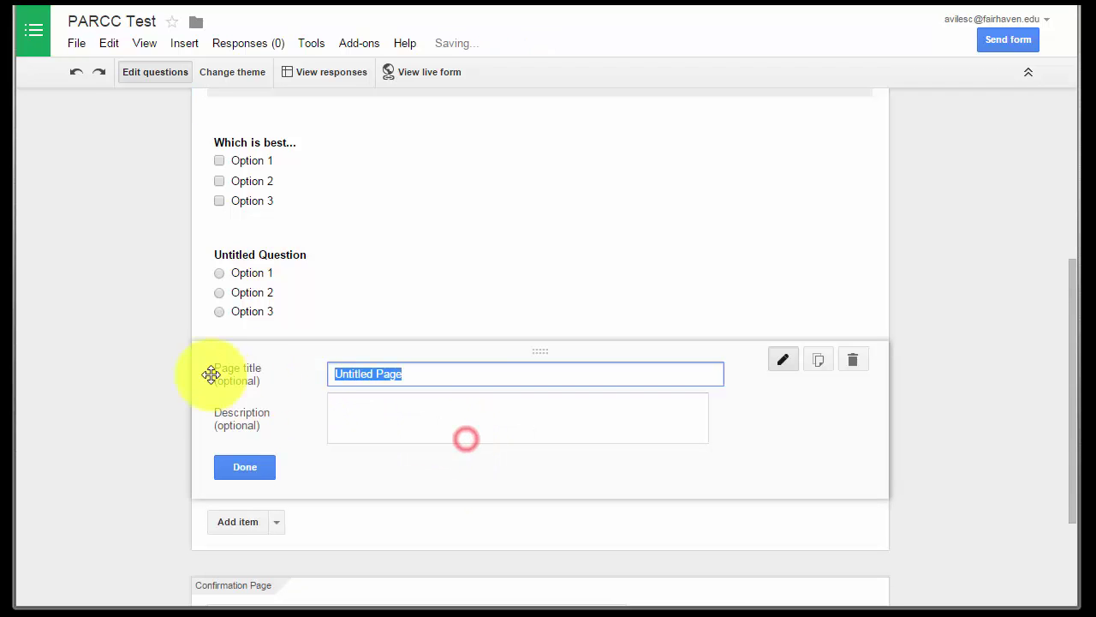
text(Part 2)
click(210, 463)
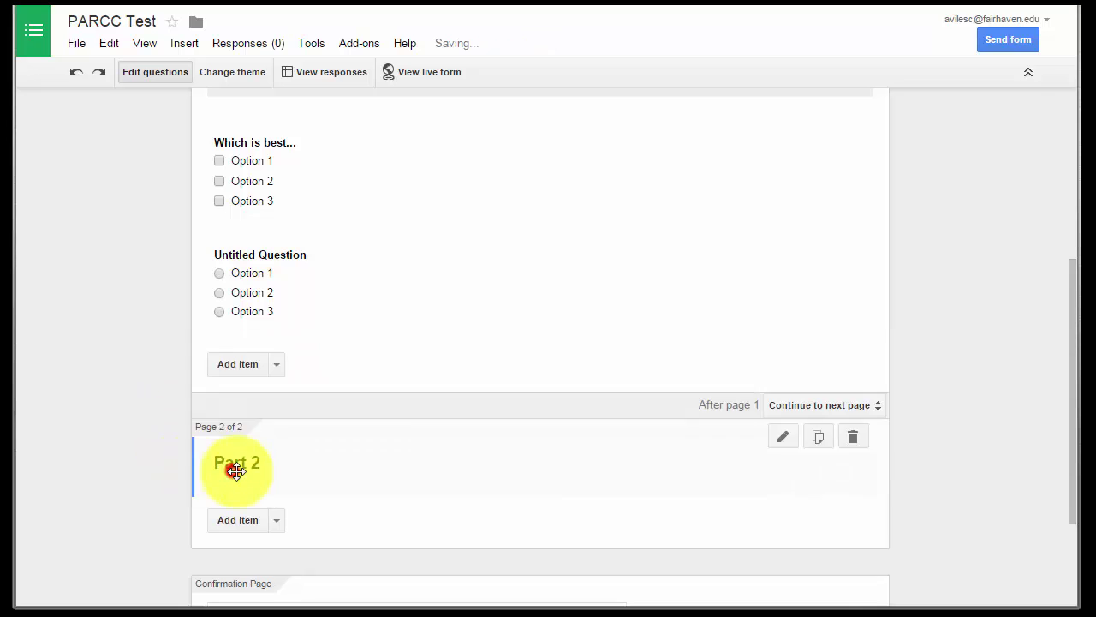
scroll(268, 287, down, 2)
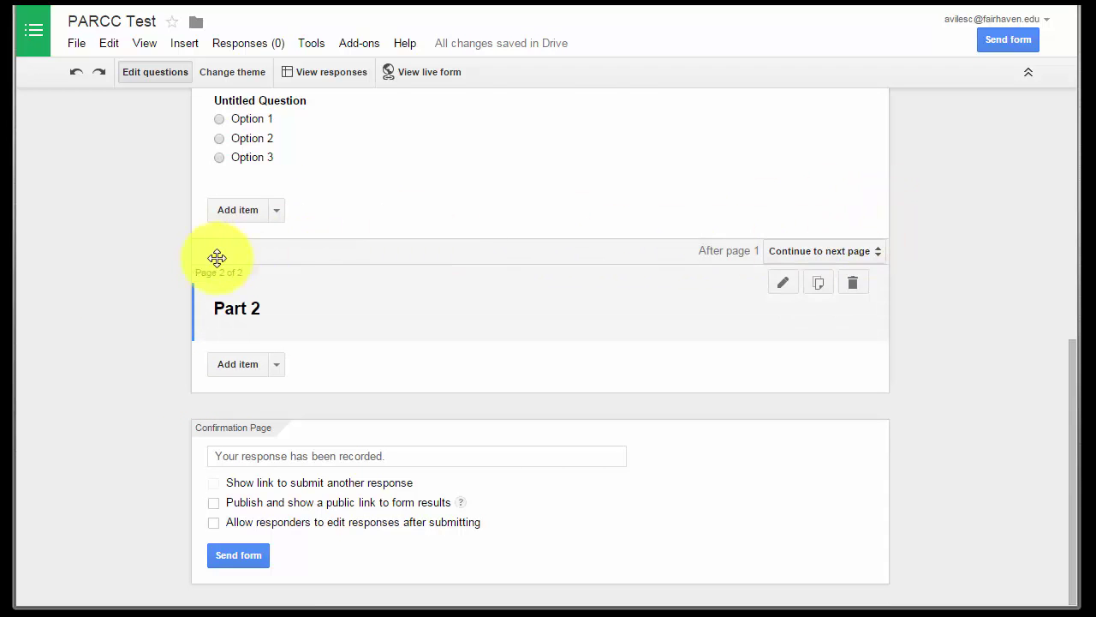
click(415, 76)
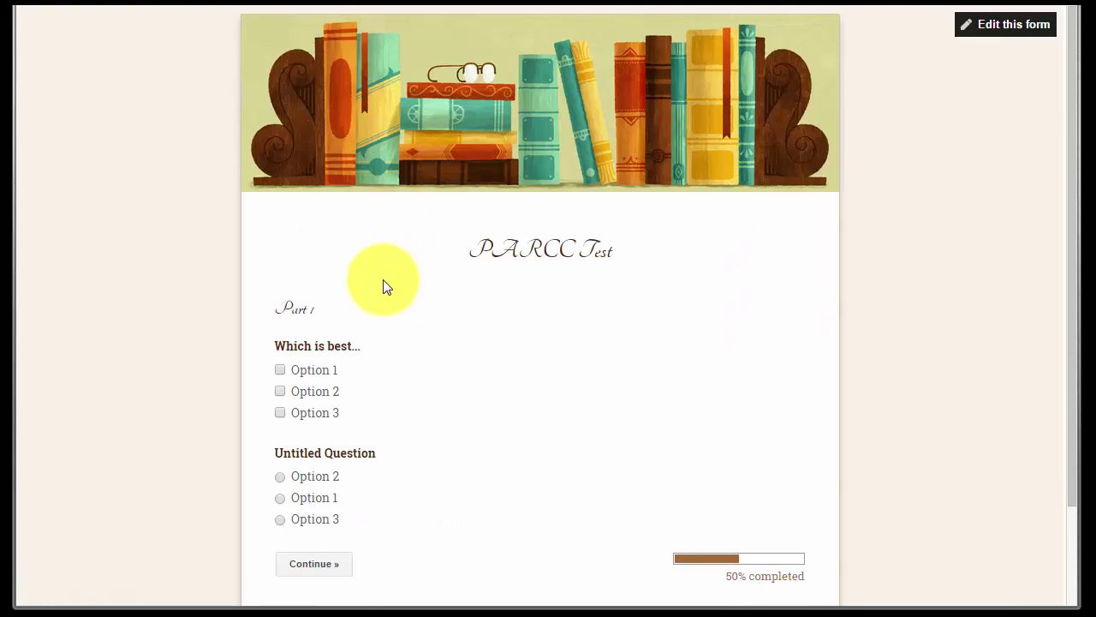
scroll(382, 286, down, 2)
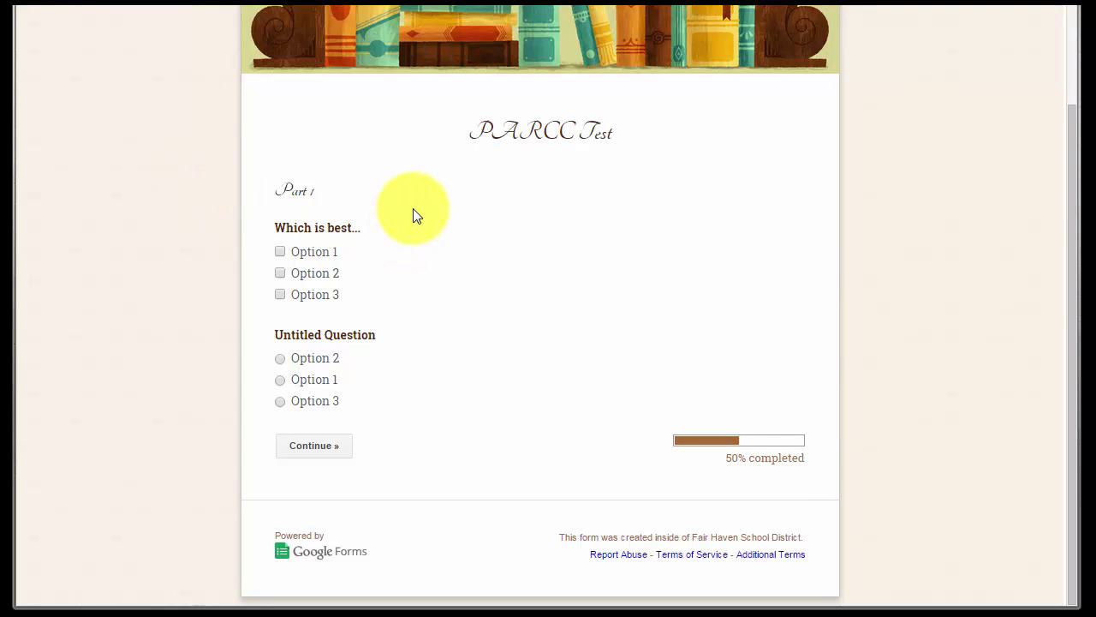
key(ctrl+w)
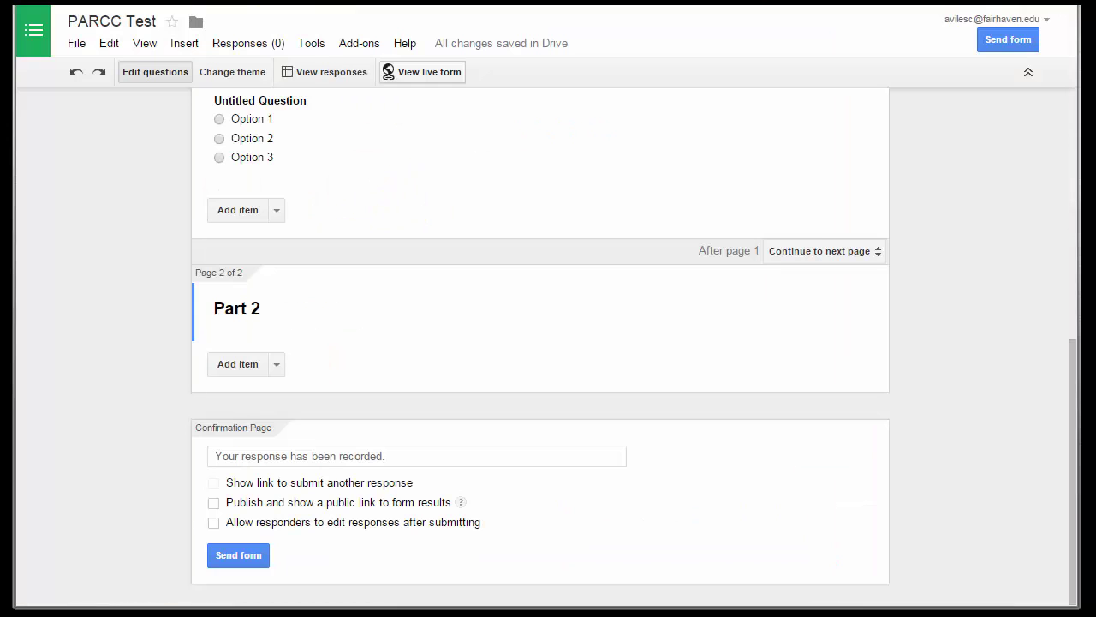
Insert an image item and upload the FH Graphic file from Downloads.
click(274, 363)
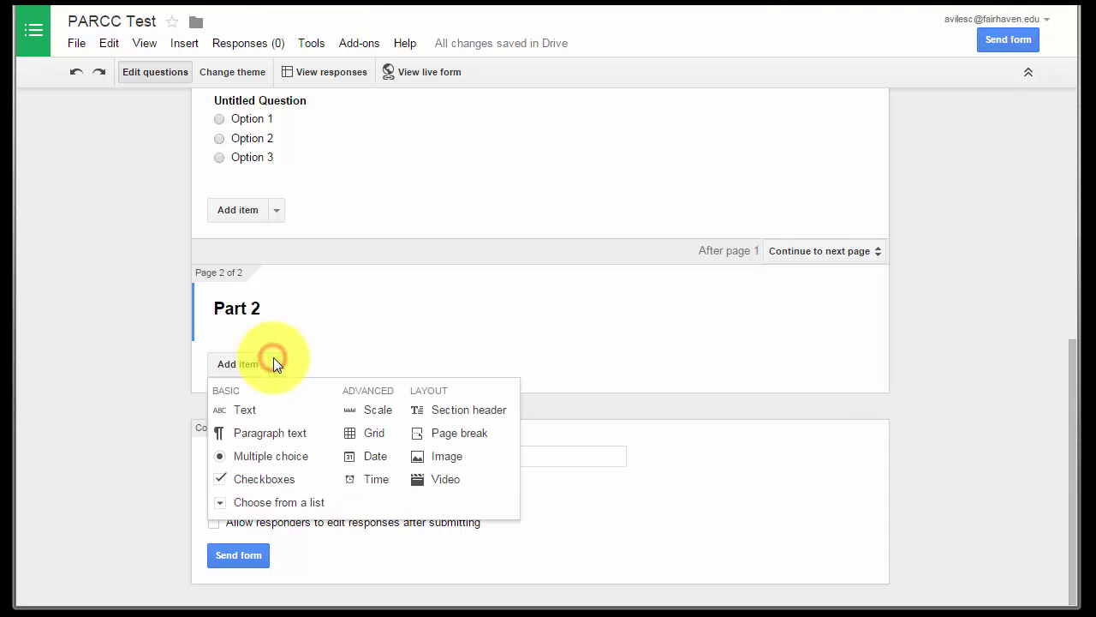
click(447, 456)
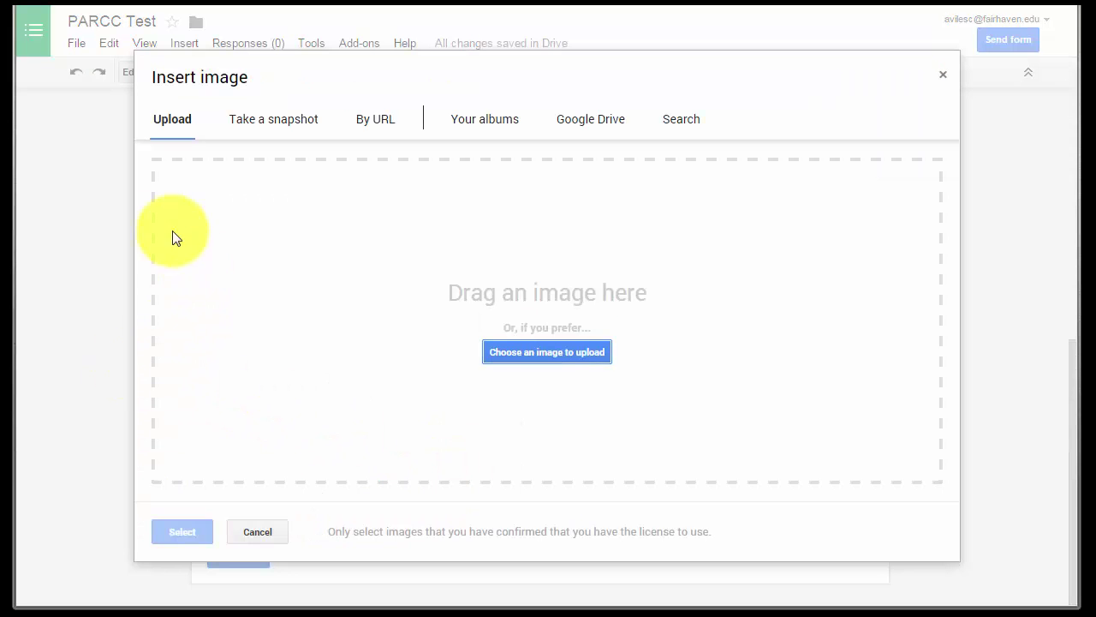
click(486, 351)
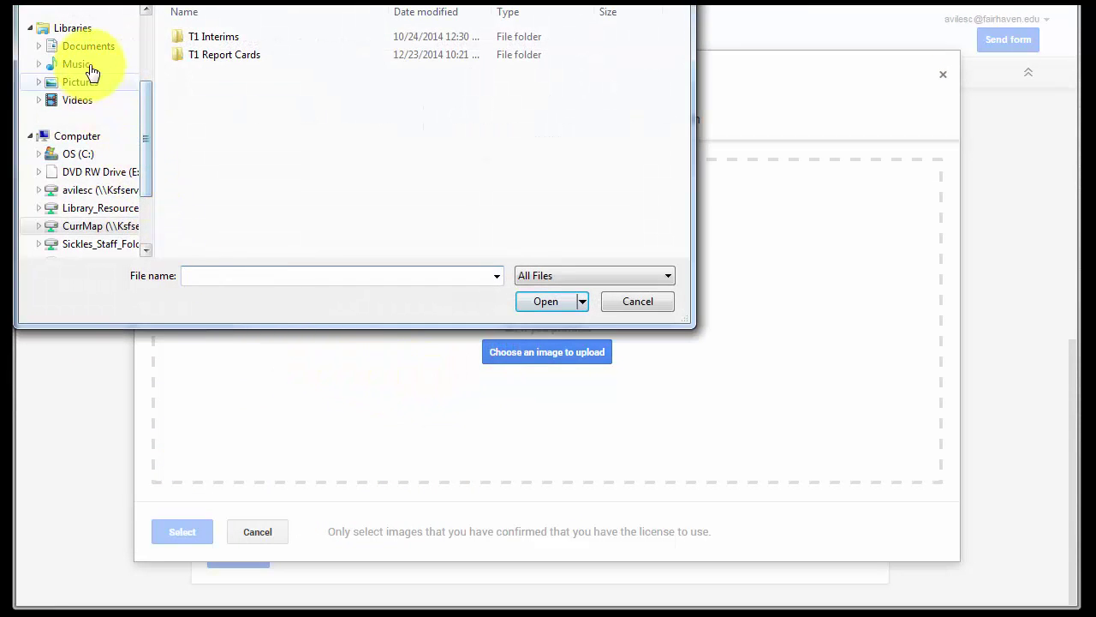
click(73, 46)
drag(141, 151, 150, 68)
click(120, 72)
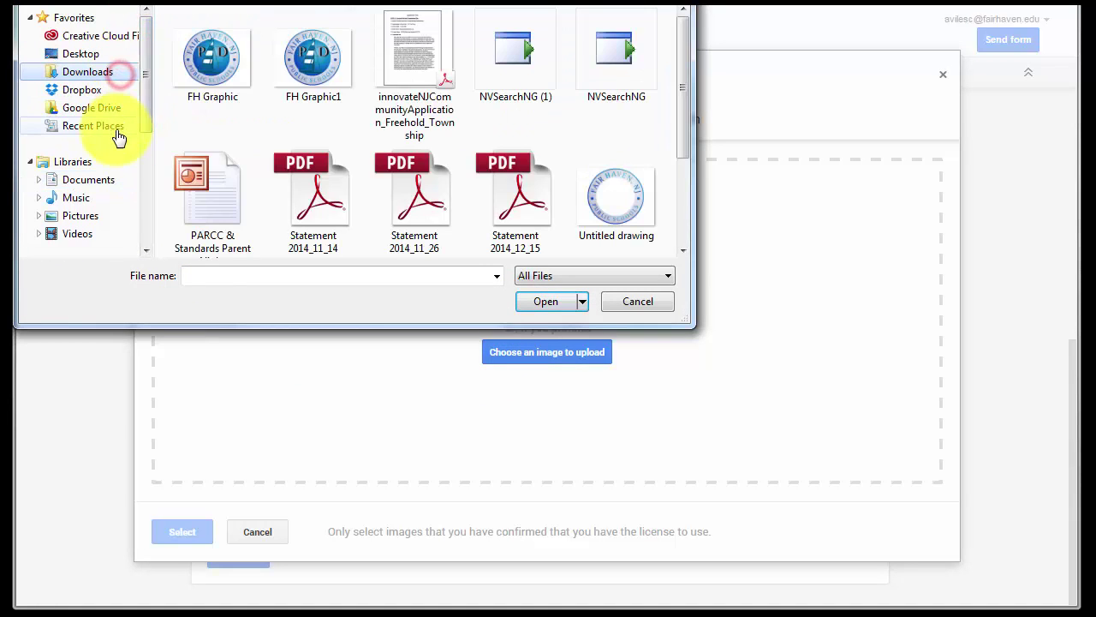
click(212, 59)
click(539, 304)
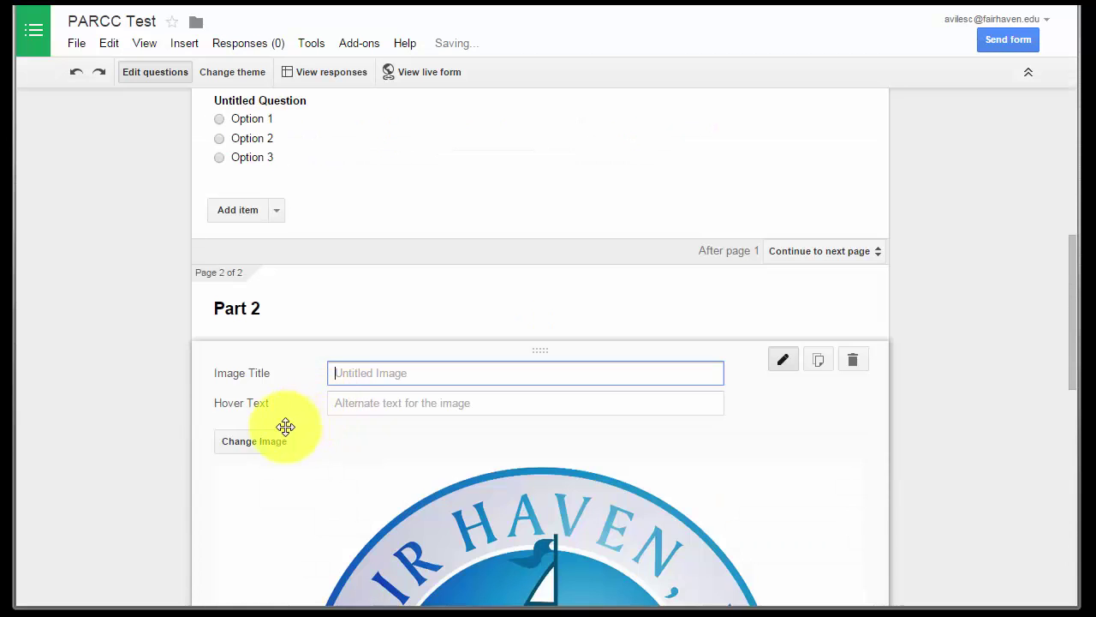
Give the image the title 'Fair Haven' and hover text 'Best district ever'.
scroll(148, 419, down, 3)
scroll(147, 419, up, 1)
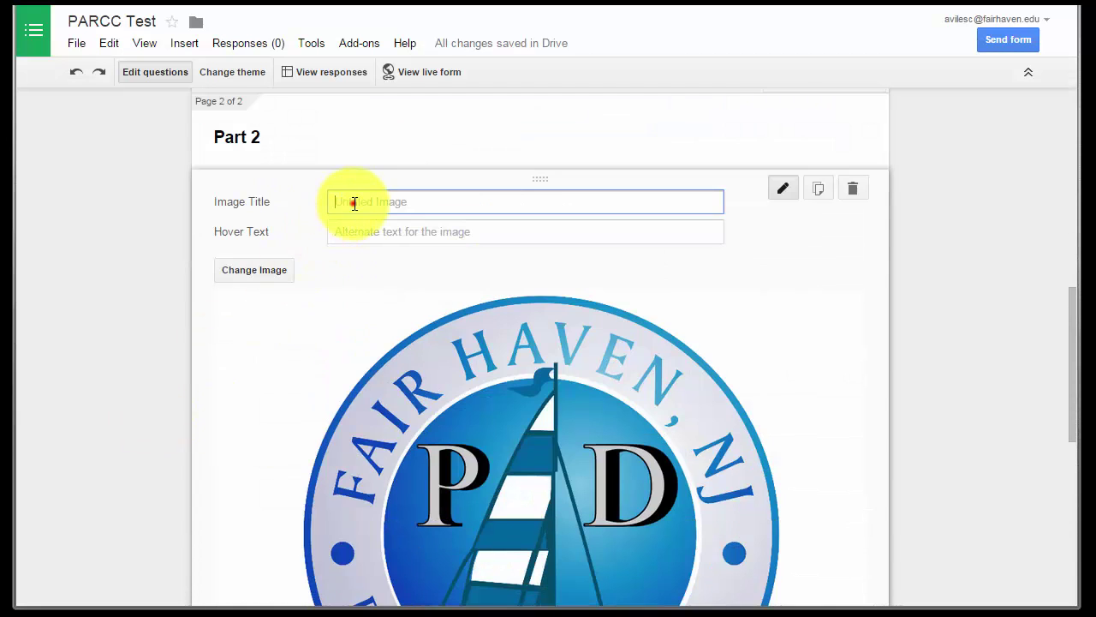
text(Fair Haven)
click(431, 235)
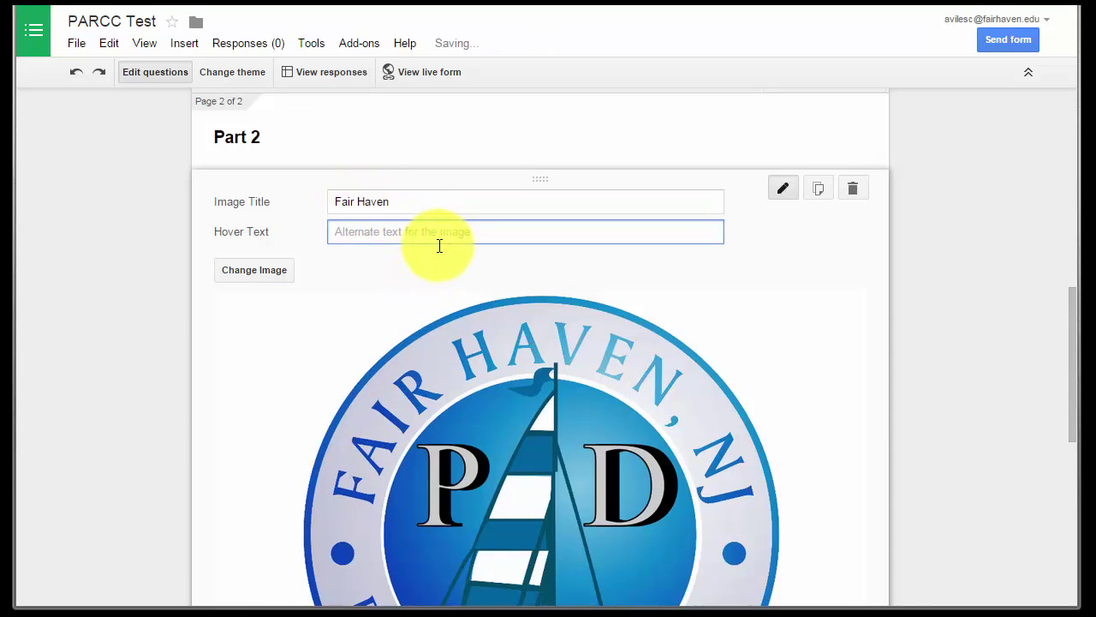
text(Best district ever!)
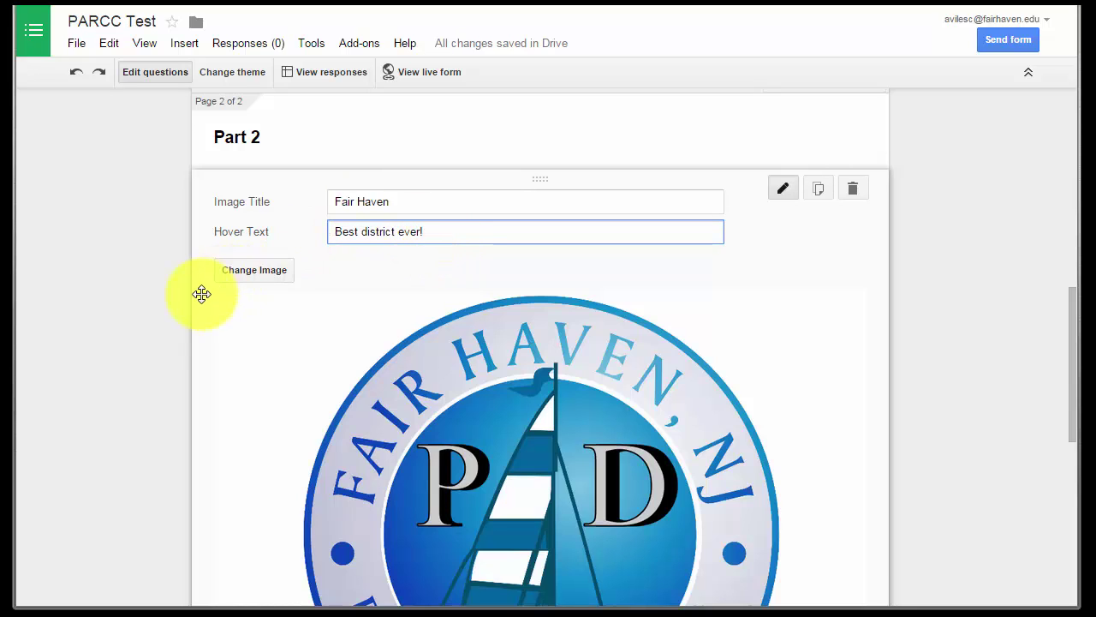
scroll(196, 342, down, 5)
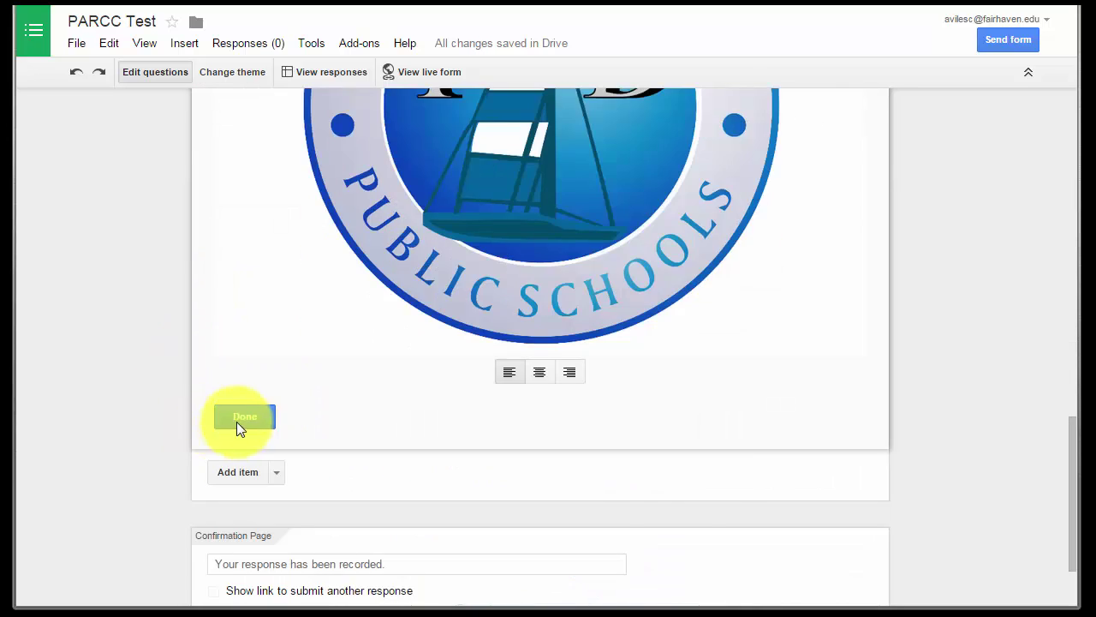
click(237, 421)
Preview the live form, check the logo's hover text on Part 2, then close the preview.
click(418, 74)
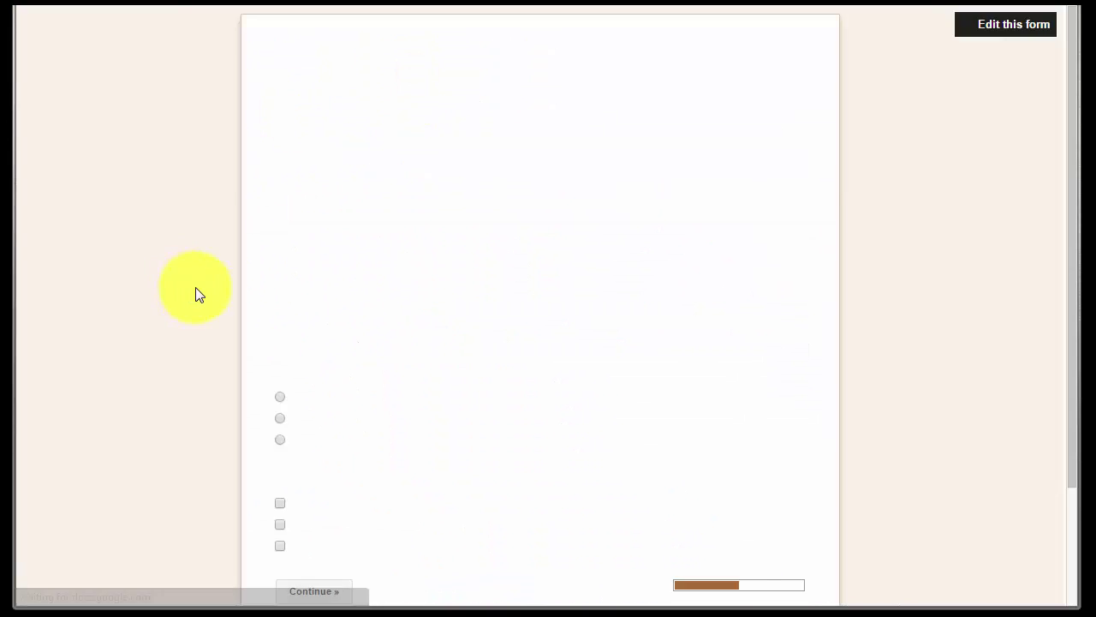
click(326, 439)
scroll(435, 328, down, 3)
mouse_move(436, 328)
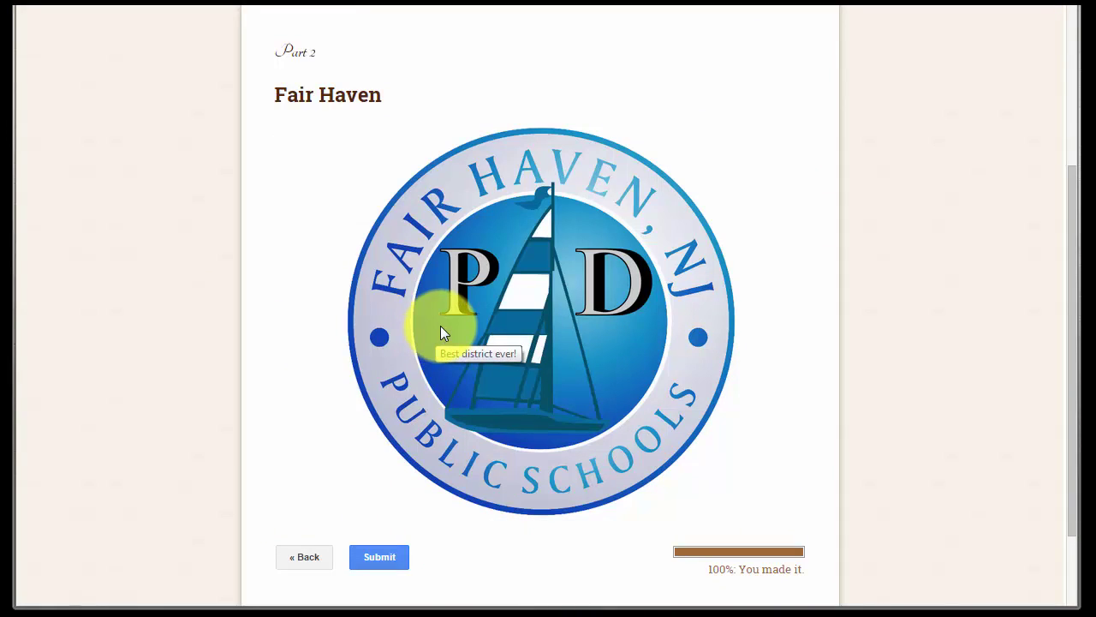
click(302, 557)
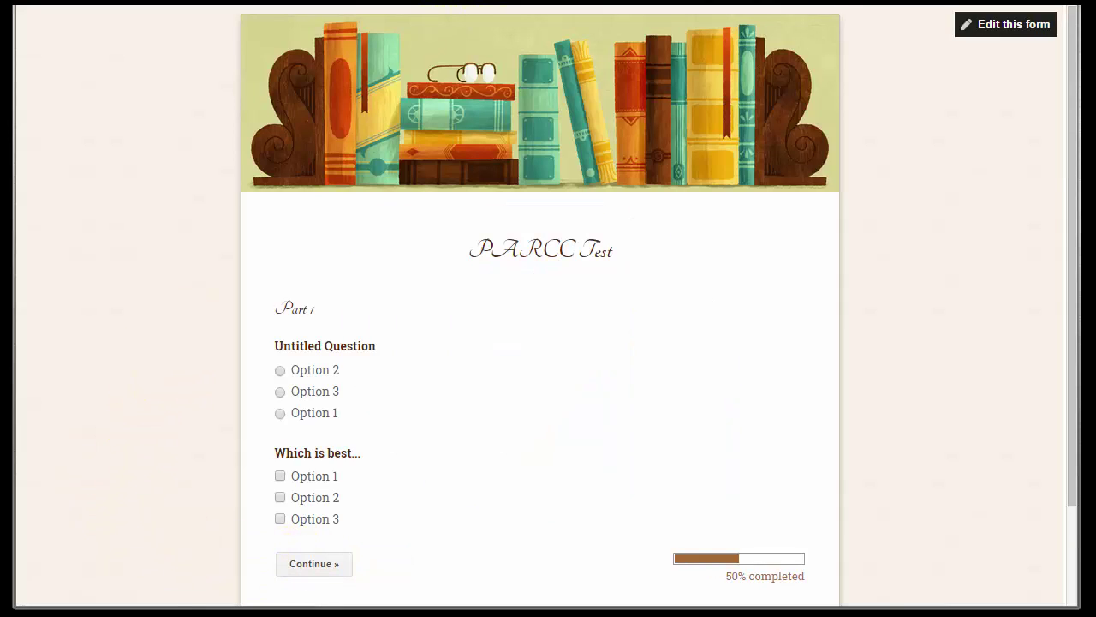
key(ctrl+w)
scroll(136, 272, down, 5)
click(276, 366)
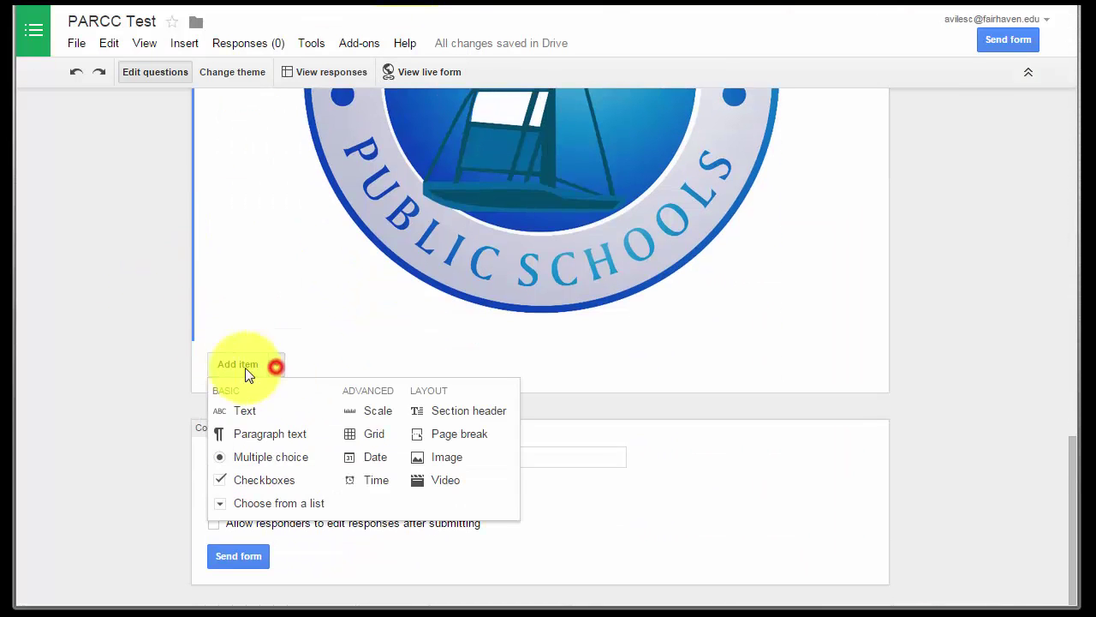
click(433, 483)
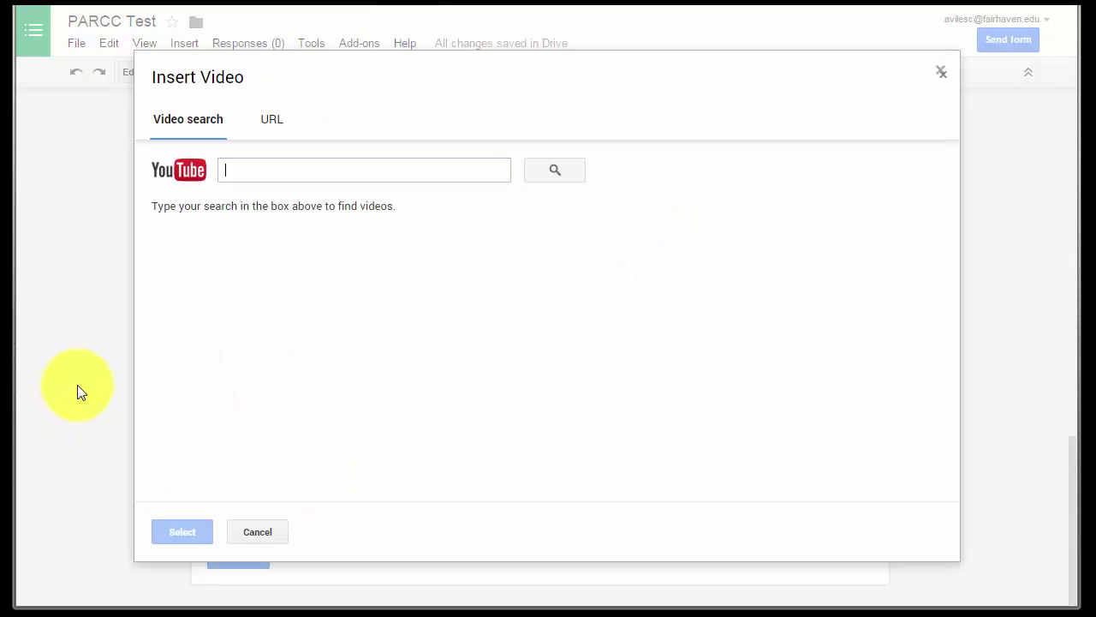
click(269, 122)
click(196, 123)
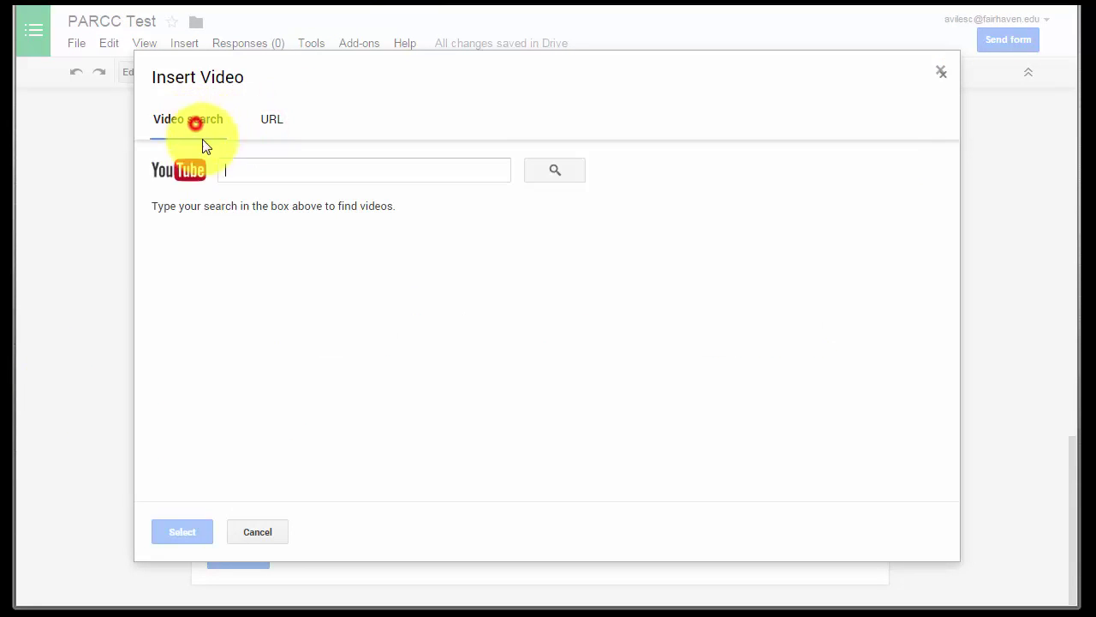
click(270, 517)
scroll(129, 381, down, 3)
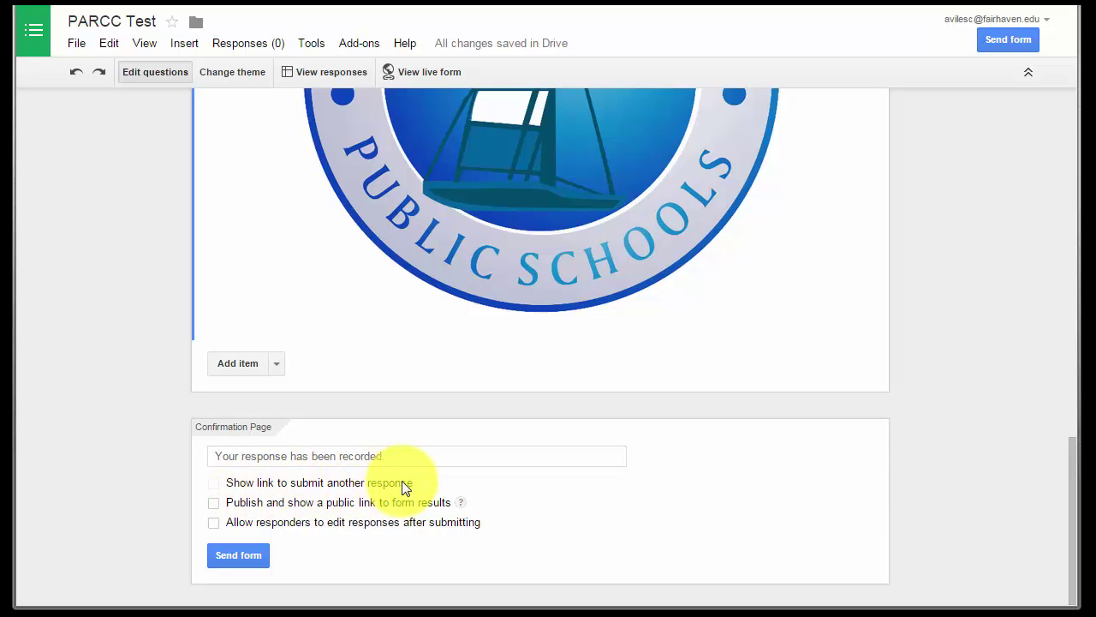
scroll(156, 459, up, 15)
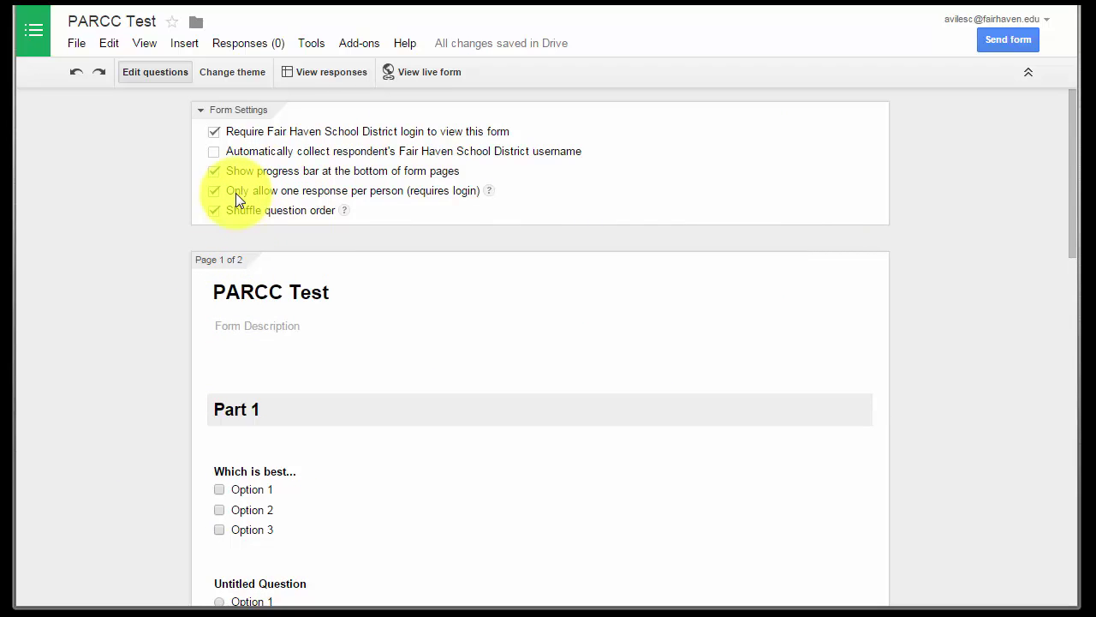
scroll(166, 286, down, 15)
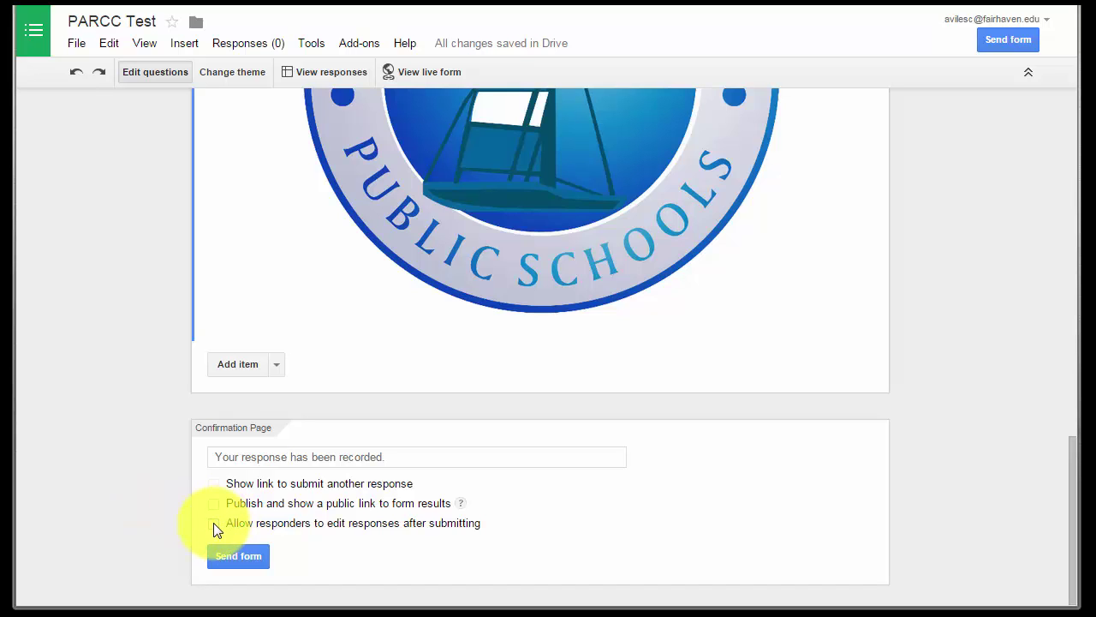
scroll(167, 513, up, 15)
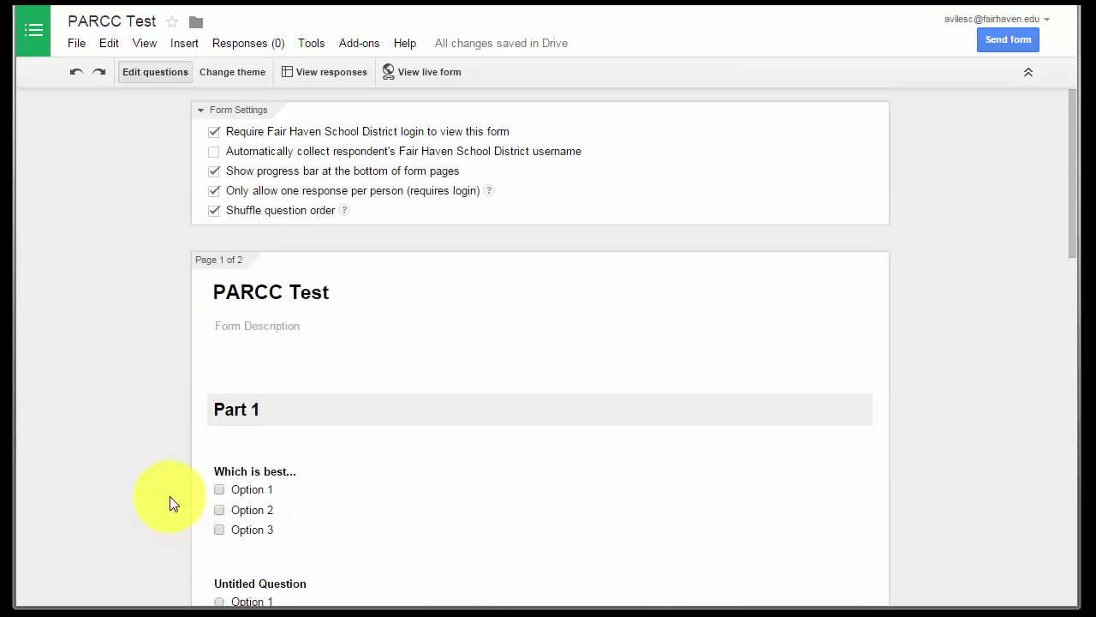
scroll(523, 320, down, 2)
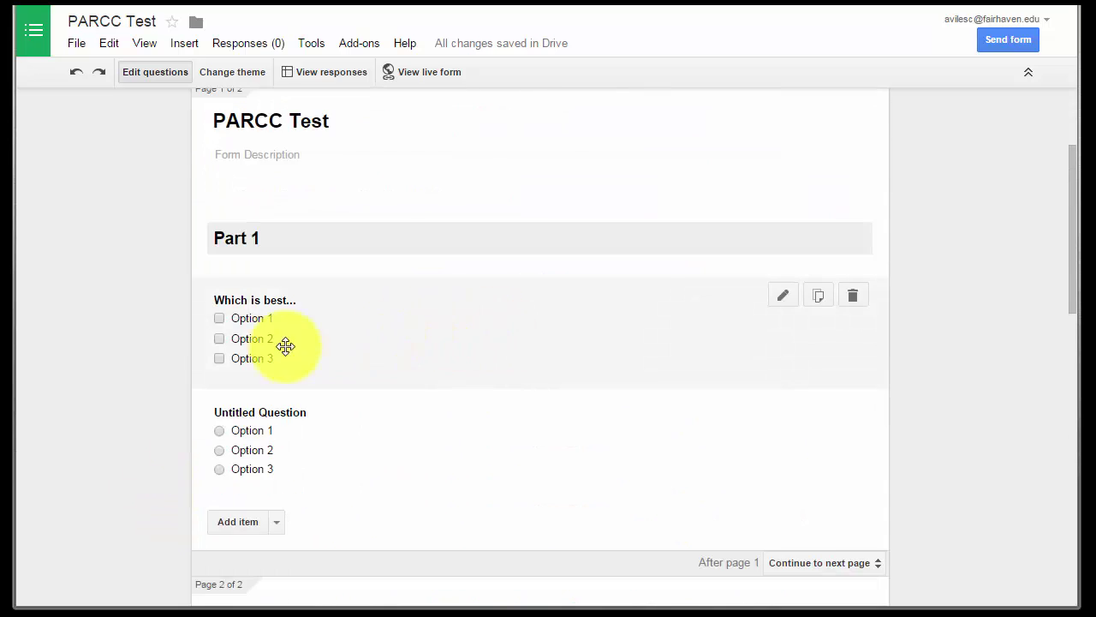
scroll(257, 351, up, 2)
scroll(223, 351, down, 1)
scroll(196, 342, down, 11)
scroll(197, 343, up, 8)
scroll(197, 354, down, 6)
scroll(209, 257, up, 3)
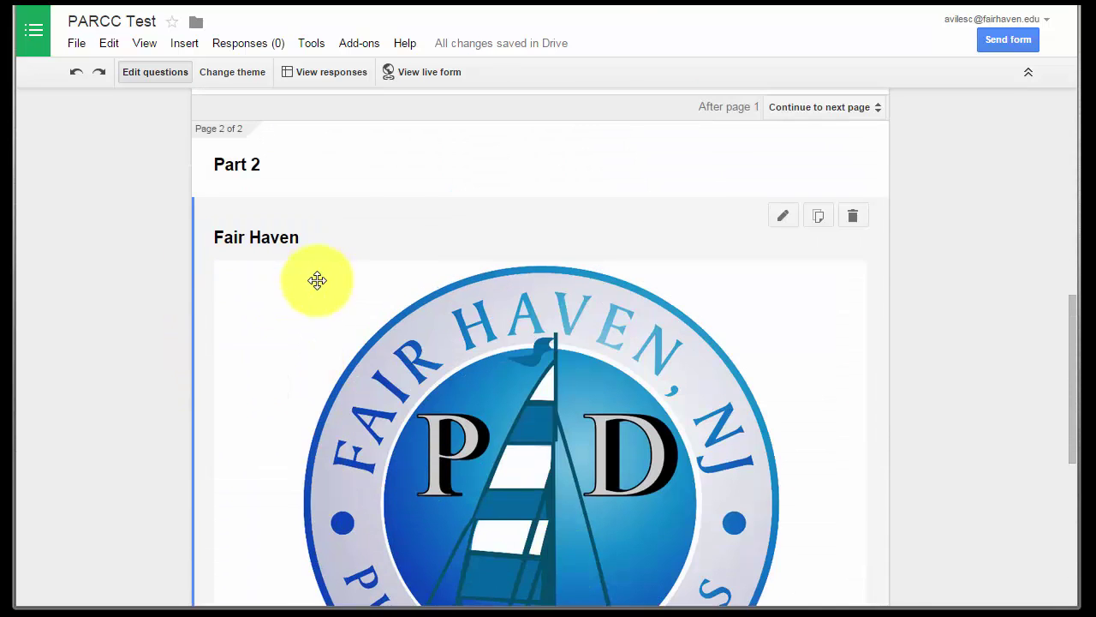
scroll(362, 357, down, 5)
Add a paragraph-text question titled 'Write Essay' to page 2.
click(278, 365)
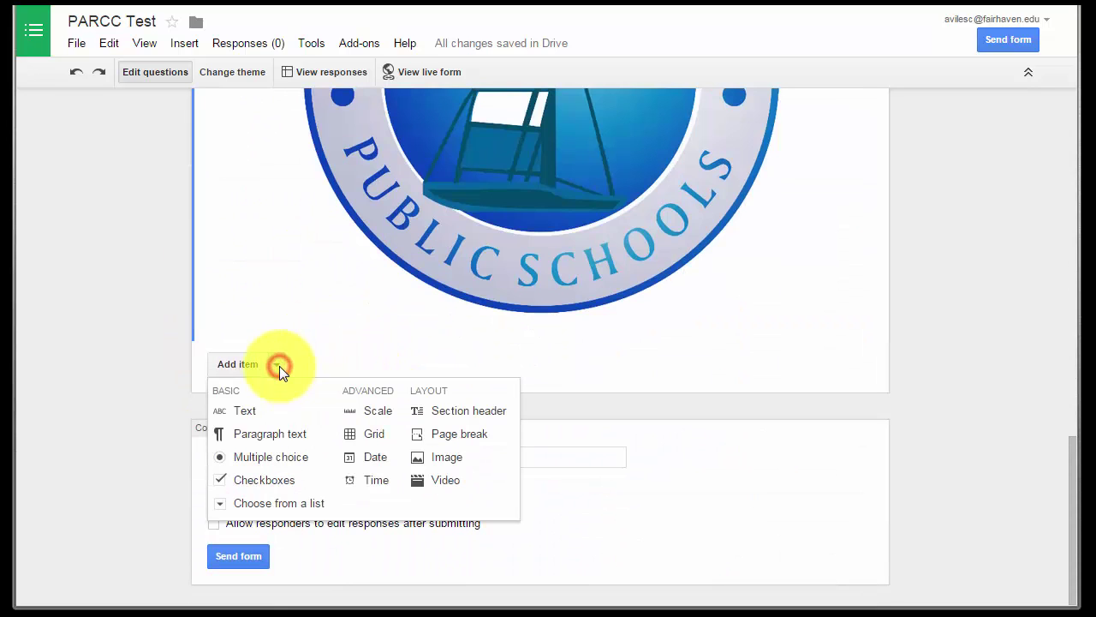
click(292, 433)
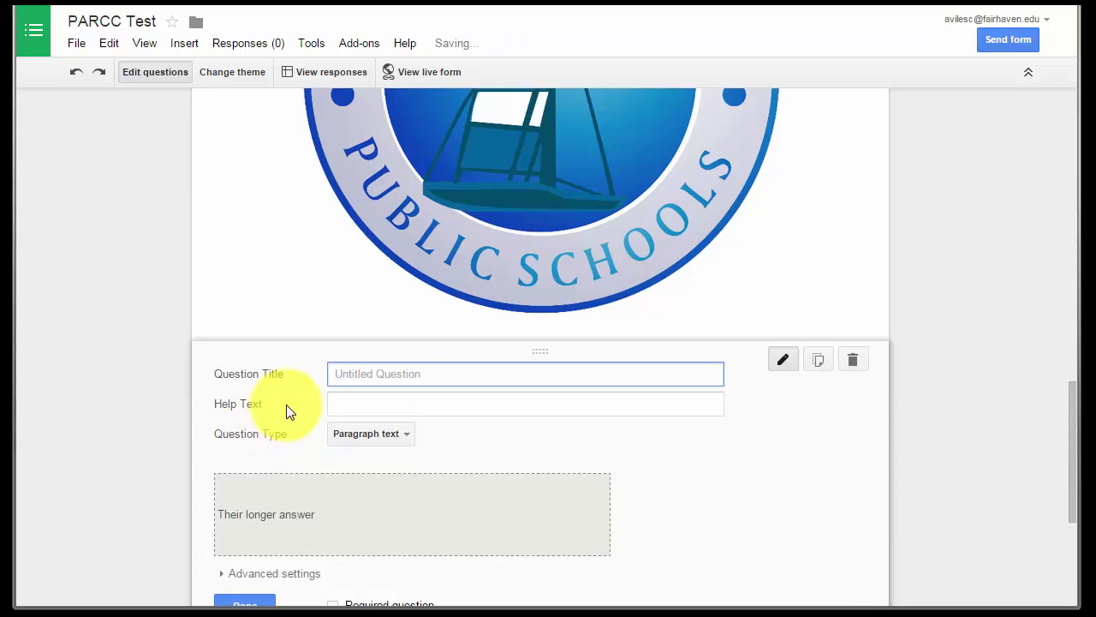
text(Write E)
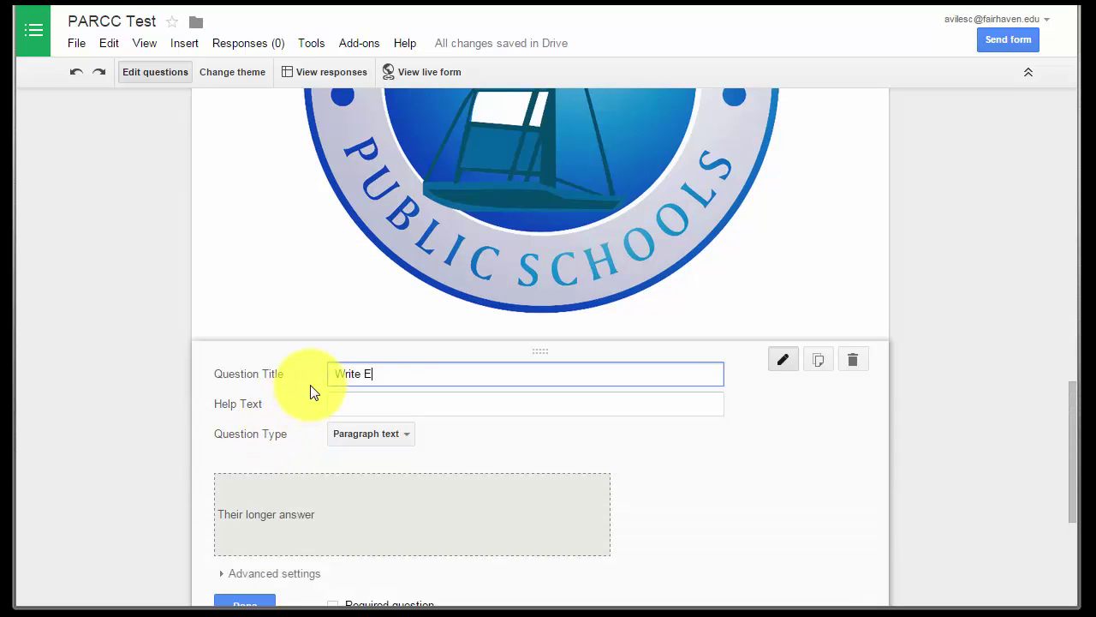
text(ssa)
key(BackSpace)
text(say)
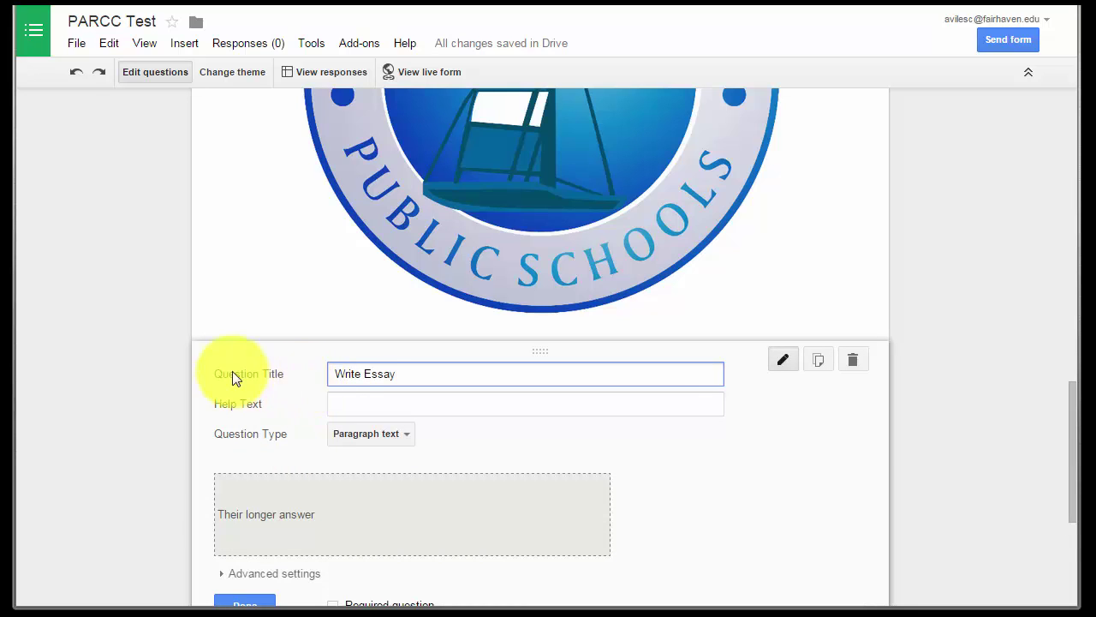
Try a Minimum character count 10 validation on the essay, then switch validation back off.
scroll(219, 402, down, 2)
click(220, 403)
scroll(213, 403, down, 2)
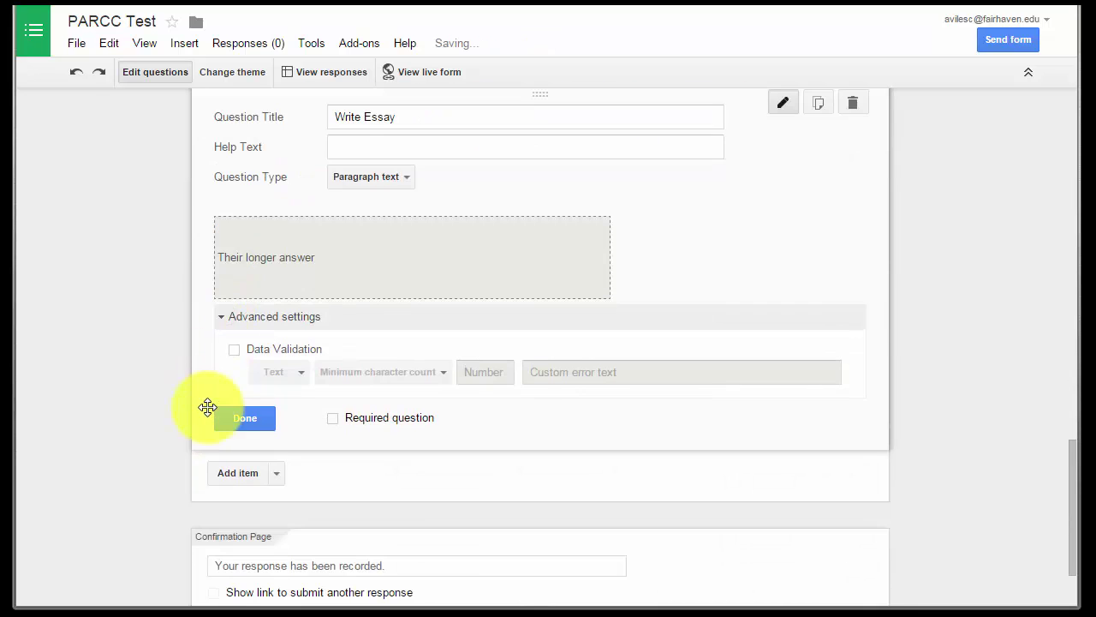
click(235, 349)
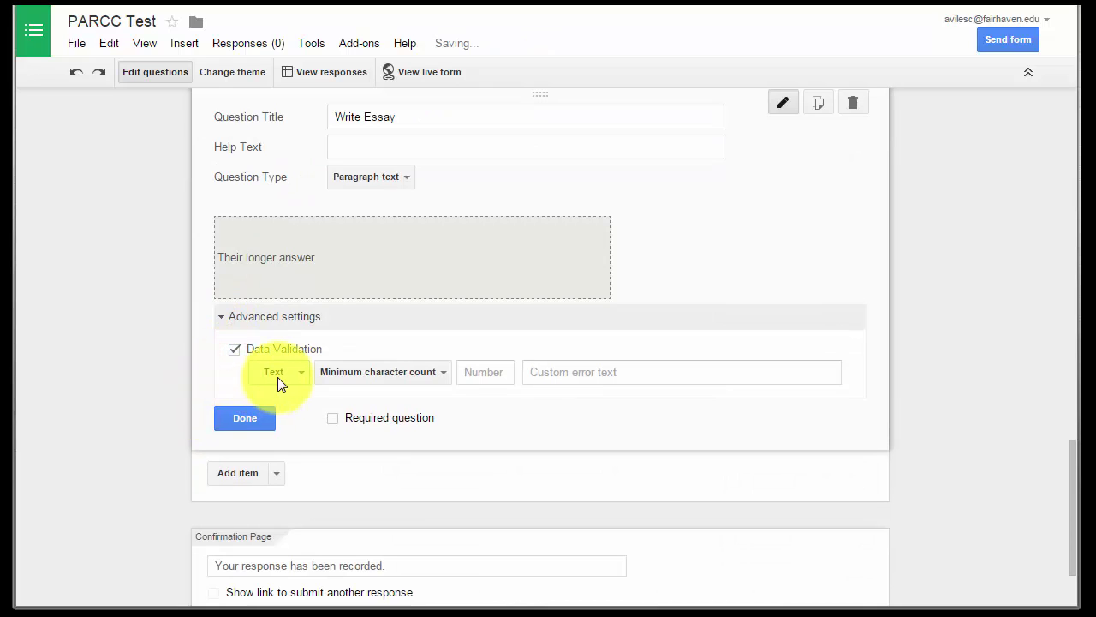
click(489, 373)
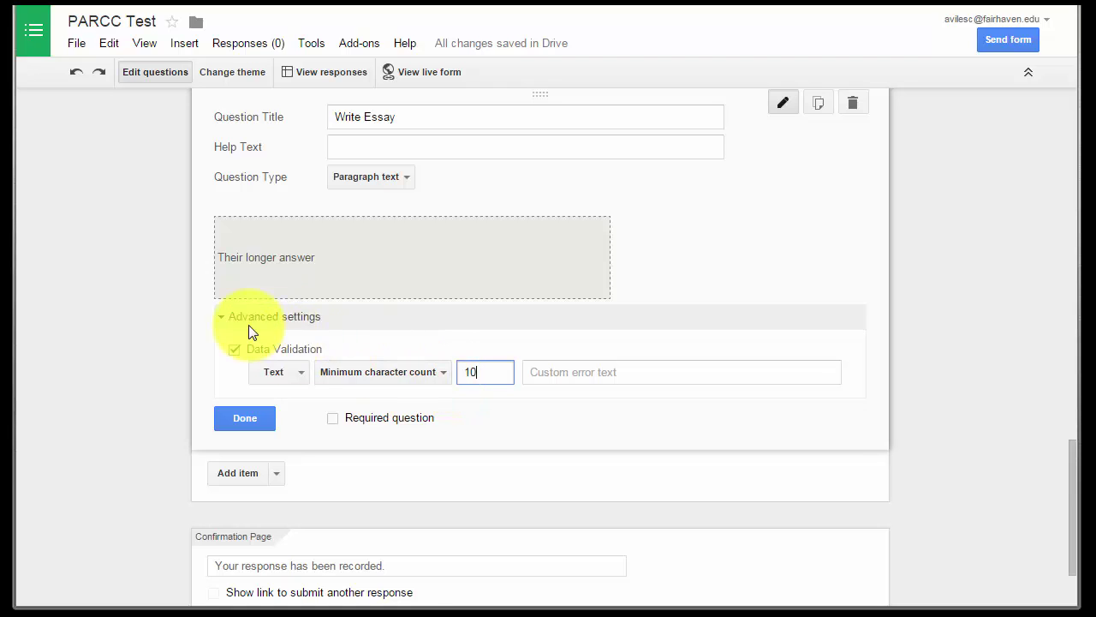
scroll(233, 269, up, 2)
scroll(233, 274, down, 2)
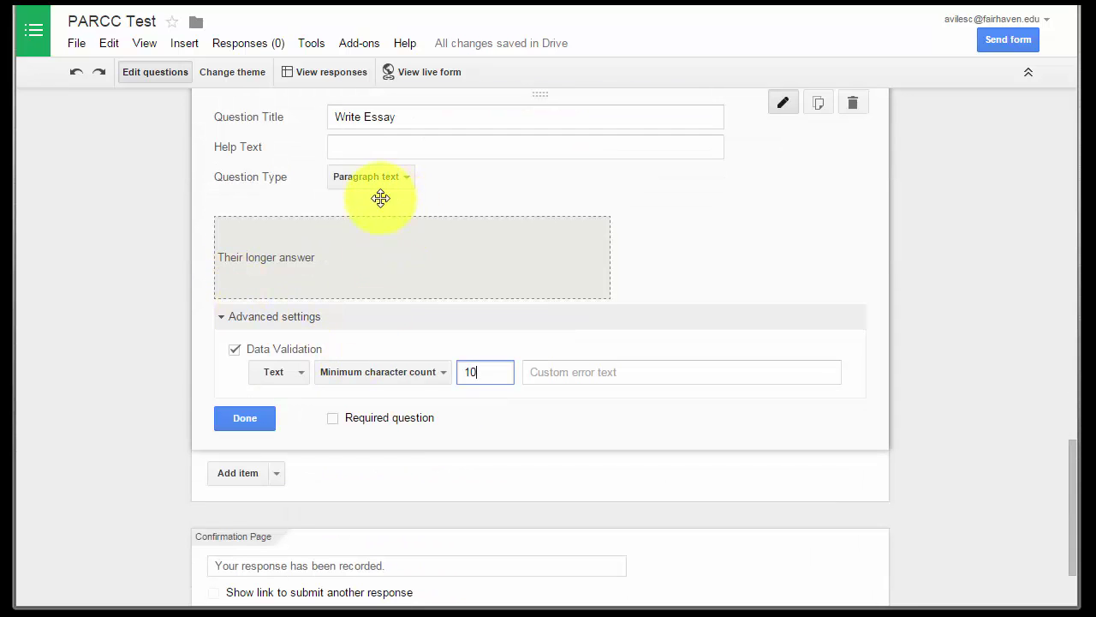
click(394, 374)
click(447, 381)
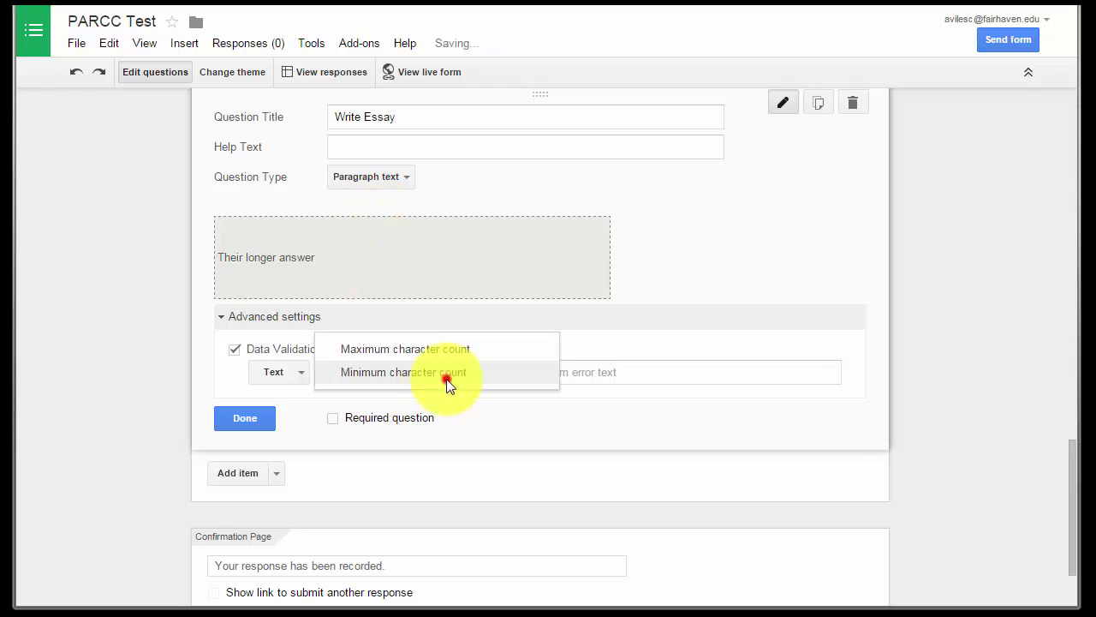
click(196, 369)
click(235, 349)
click(219, 316)
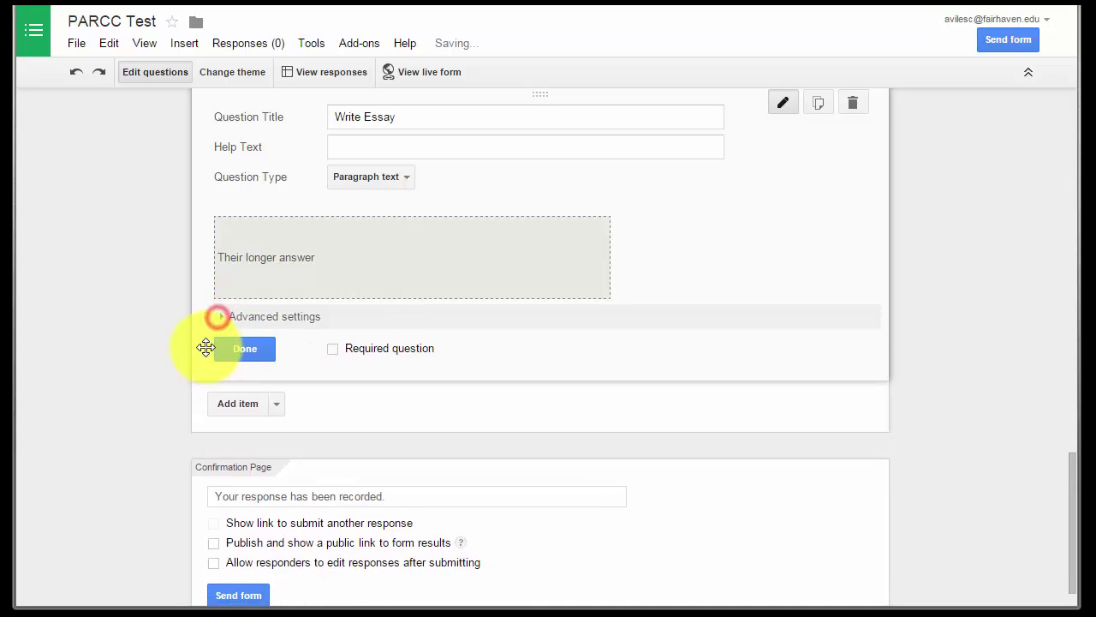
scroll(194, 352, up, 4)
scroll(194, 352, down, 2)
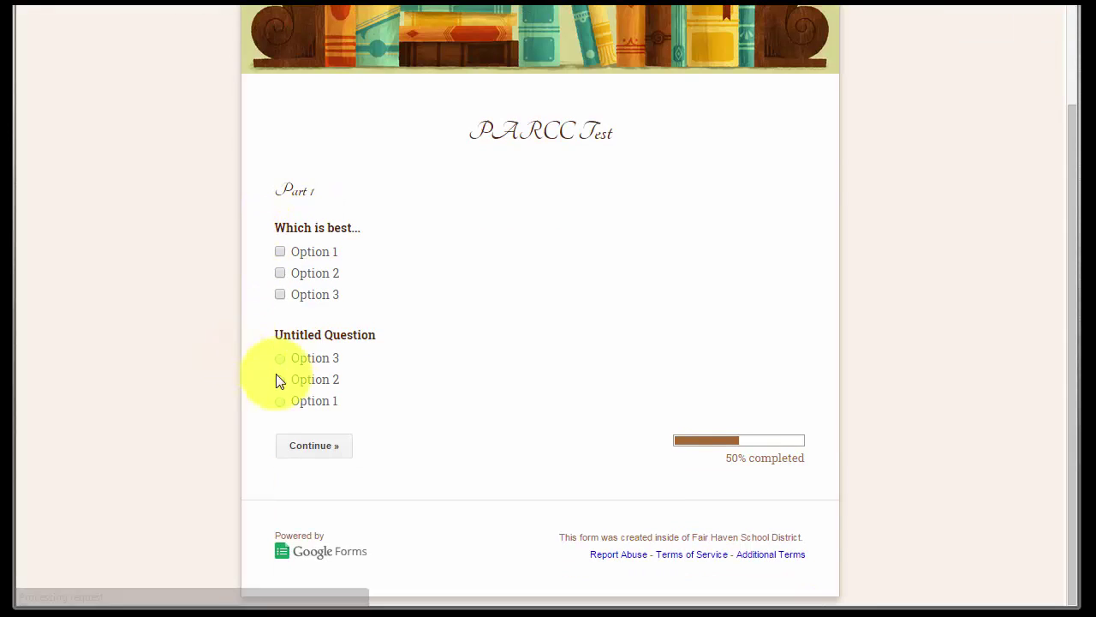
click(301, 446)
scroll(202, 386, down, 6)
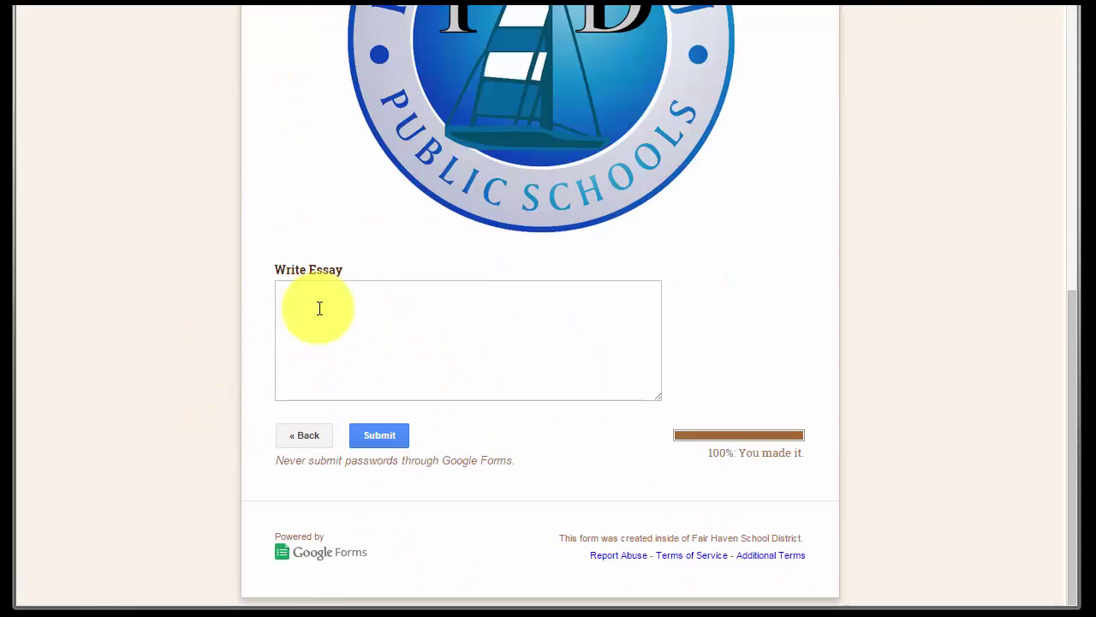
scroll(522, 183, up, 6)
scroll(465, 286, down, 6)
click(310, 432)
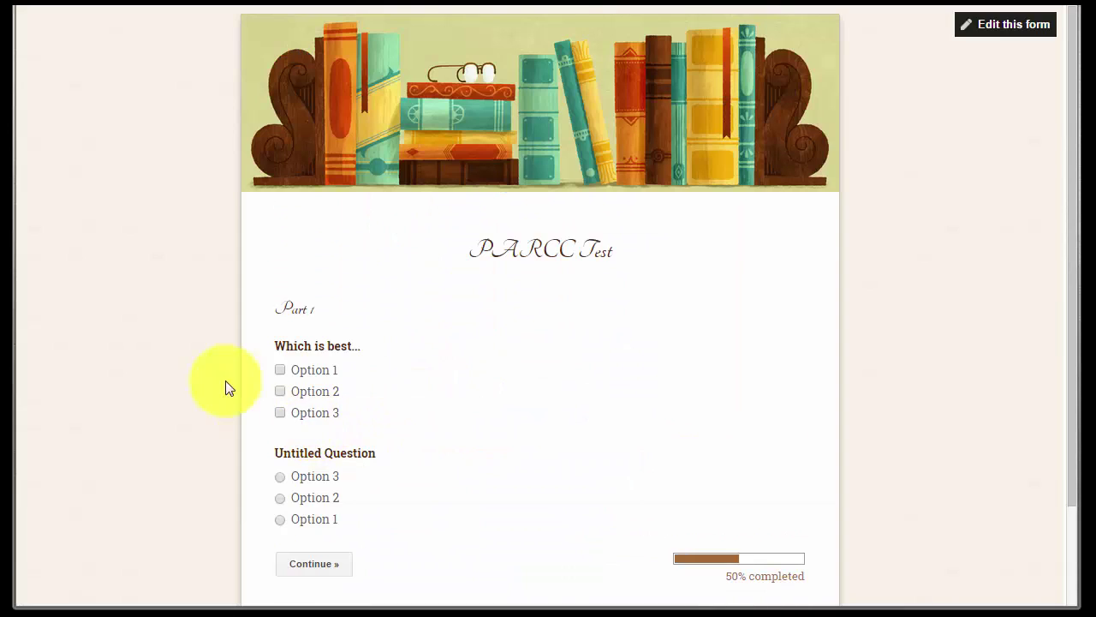
scroll(237, 366, up, 2)
key(alt+Left)
click(485, 112)
scroll(172, 249, down, 2)
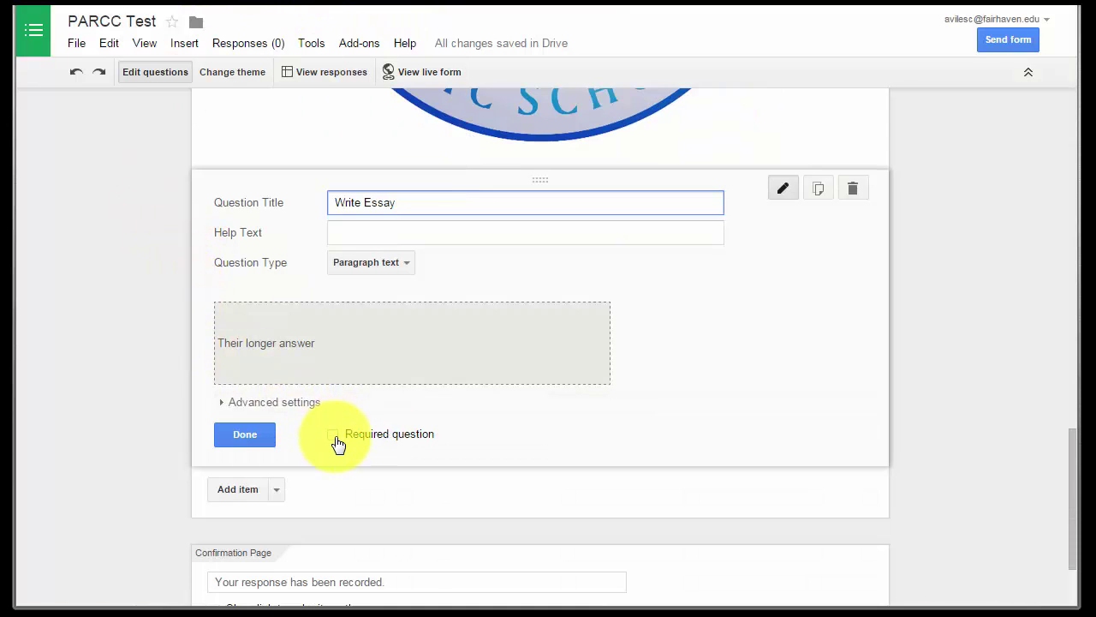
Make the Write Essay question required.
click(334, 434)
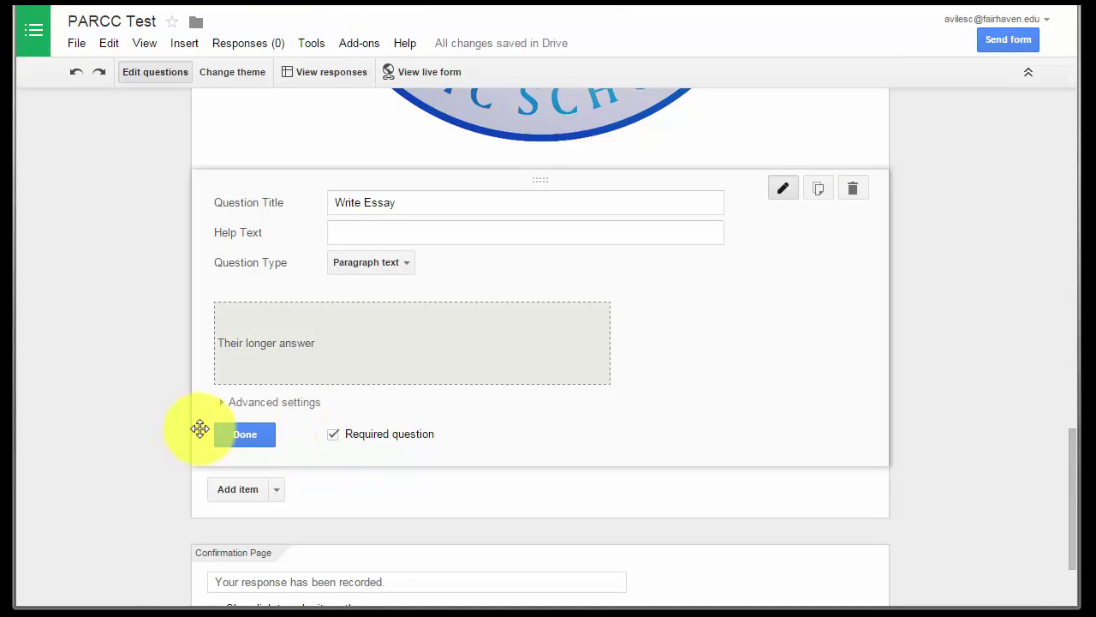
scroll(191, 428, up, 15)
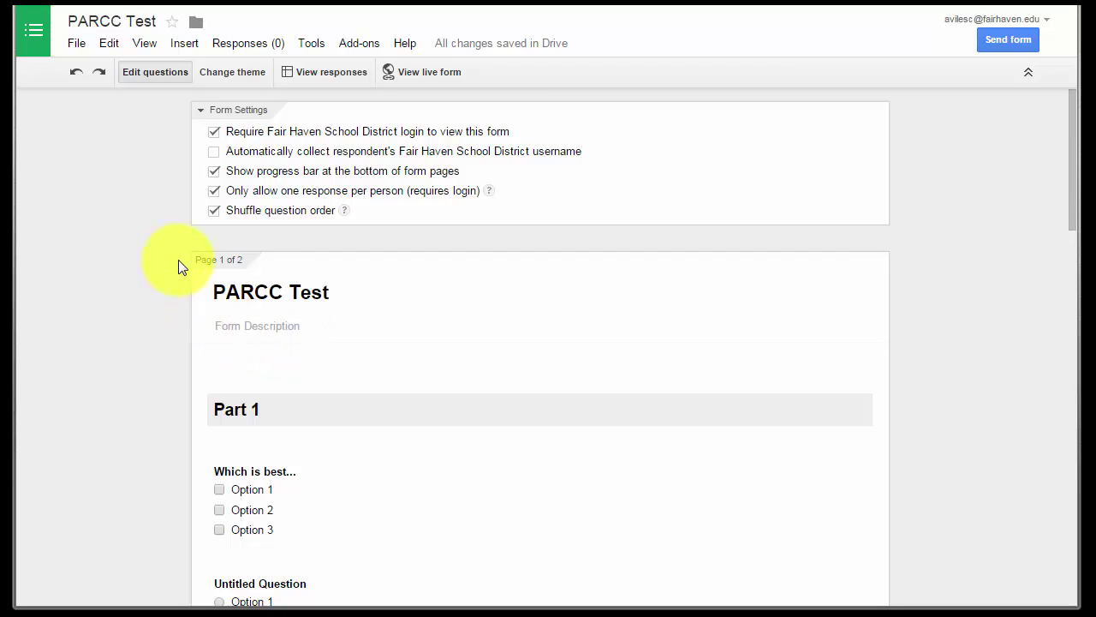
scroll(147, 321, down, 1)
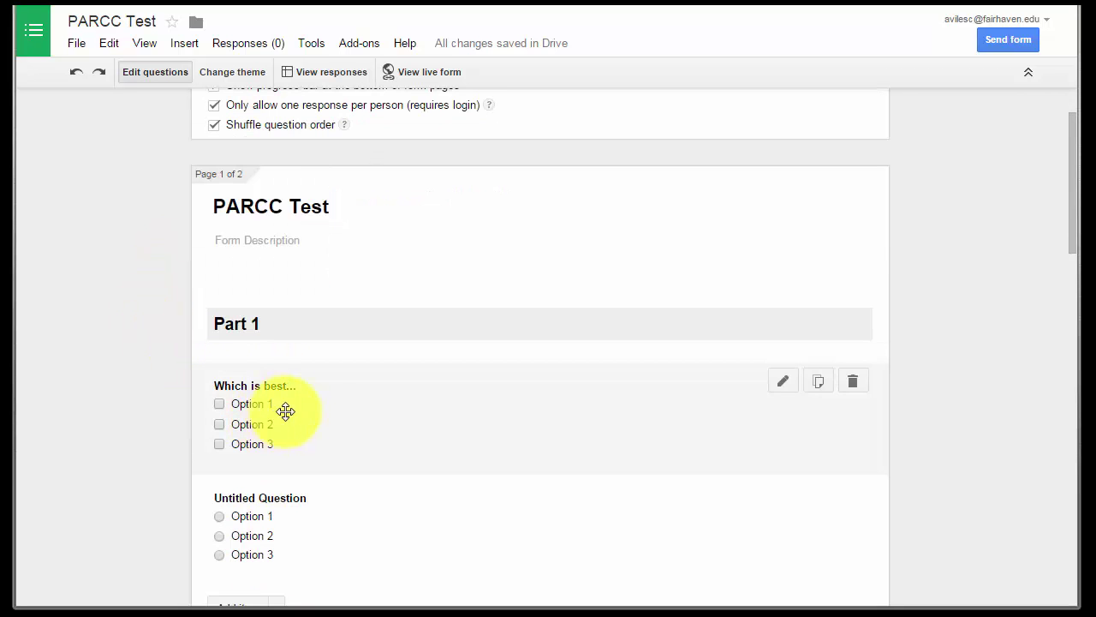
Turn 'Which is best...' into a required Text question titled 'Last Name'.
click(316, 414)
scroll(392, 416, down, 1)
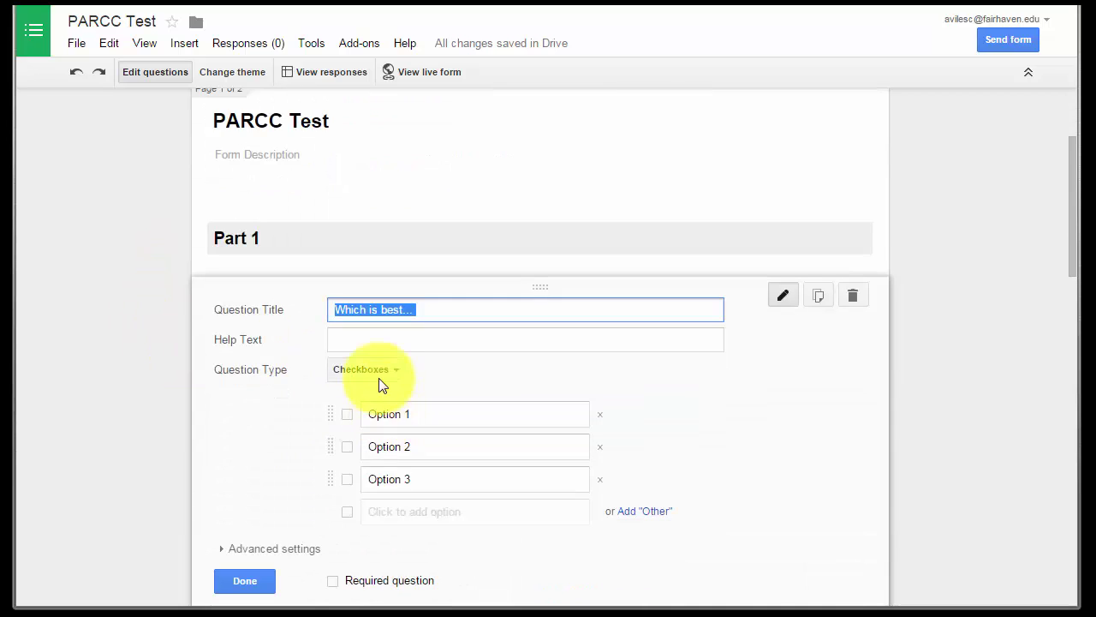
click(377, 373)
click(379, 308)
click(259, 308)
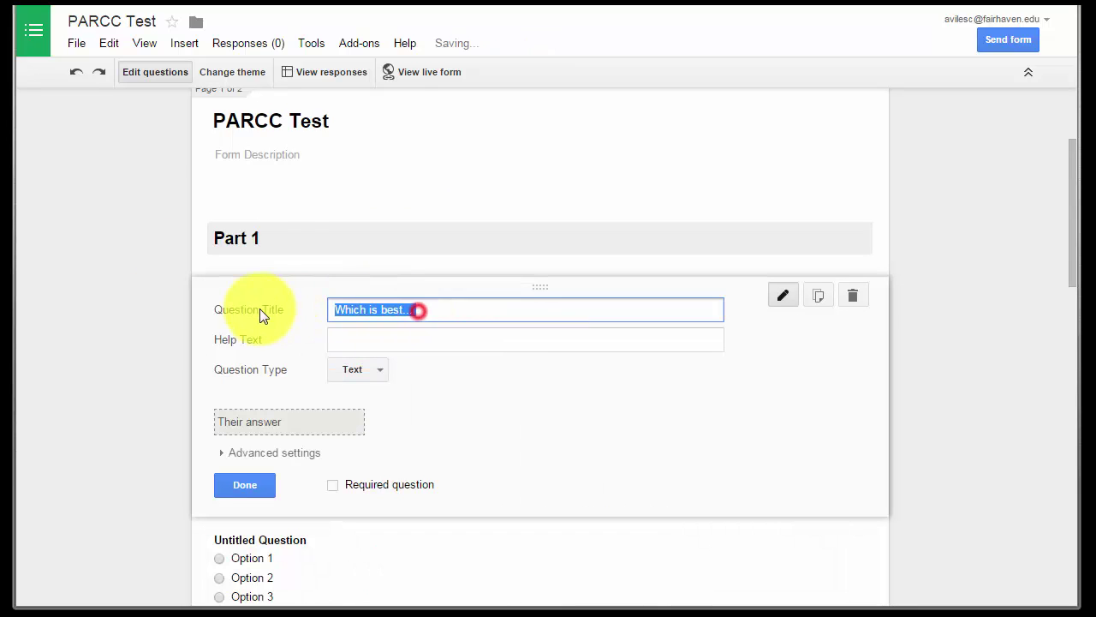
text(Last Name)
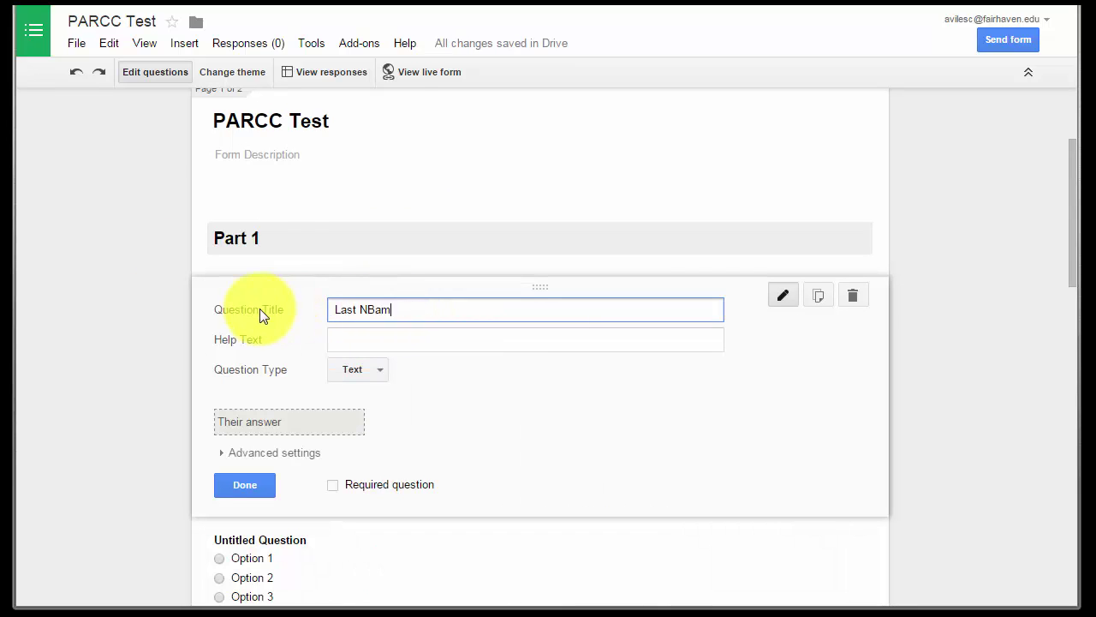
click(248, 485)
click(384, 314)
click(333, 485)
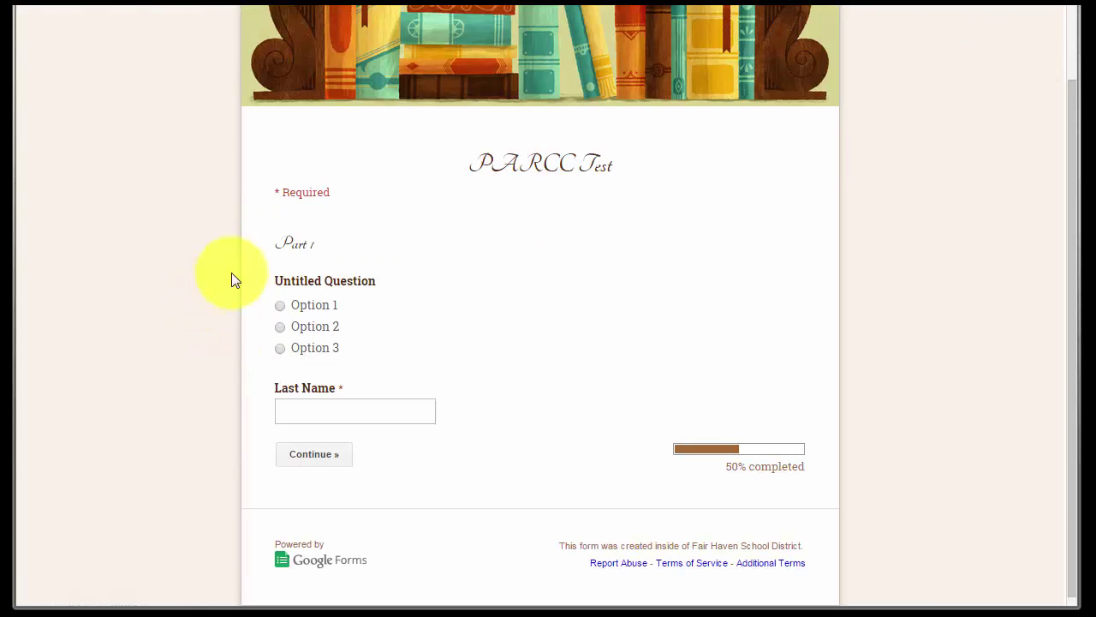
scroll(295, 316, down, 1)
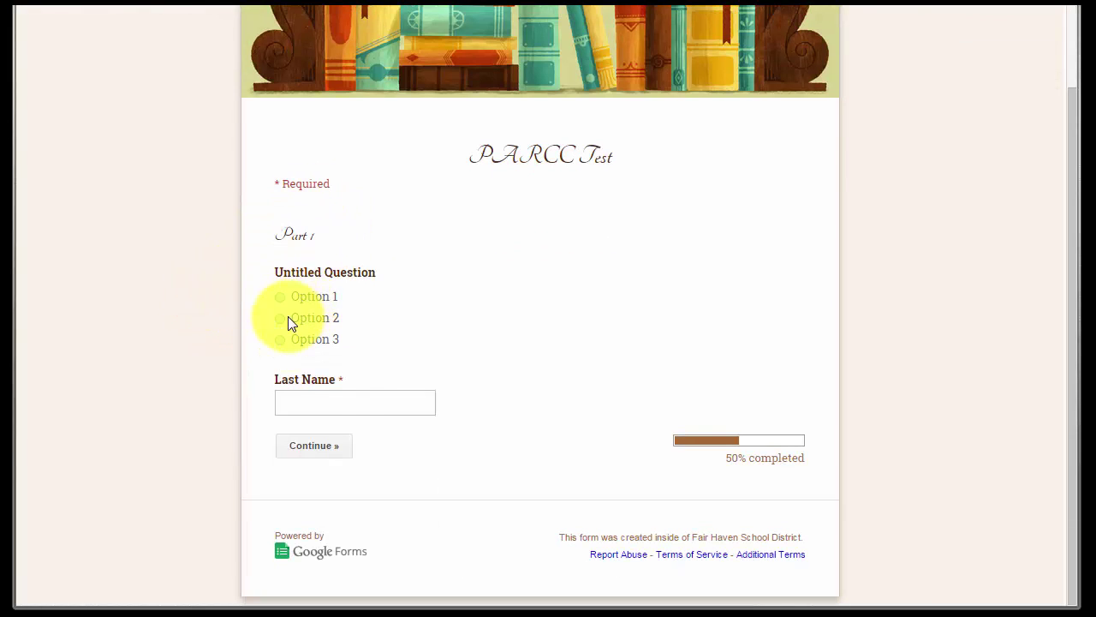
click(312, 404)
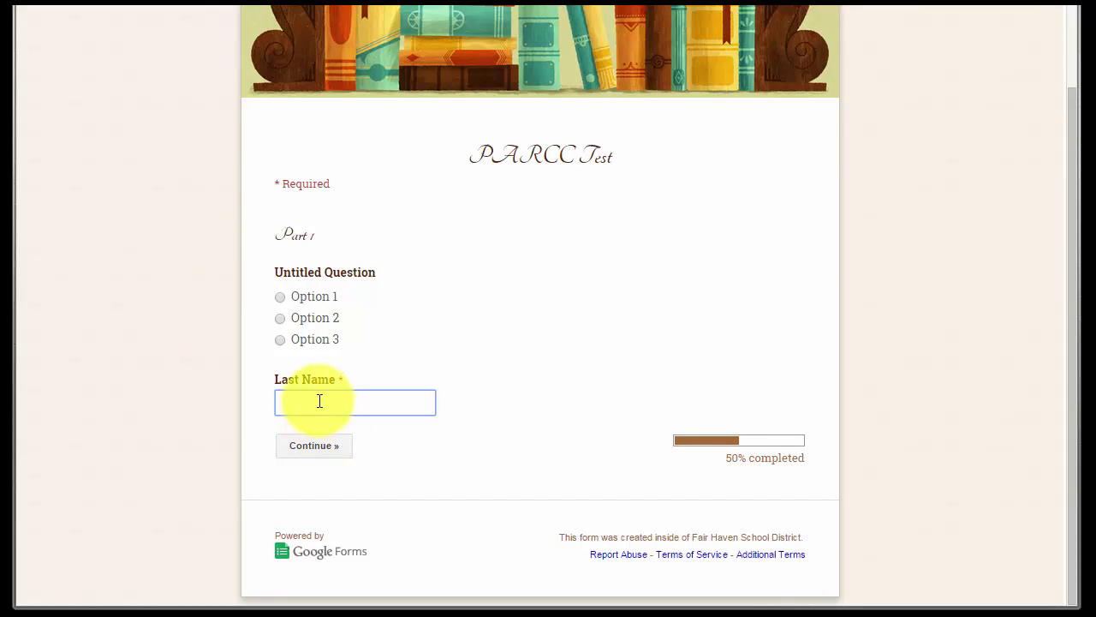
scroll(318, 402, up, 1)
scroll(318, 402, down, 1)
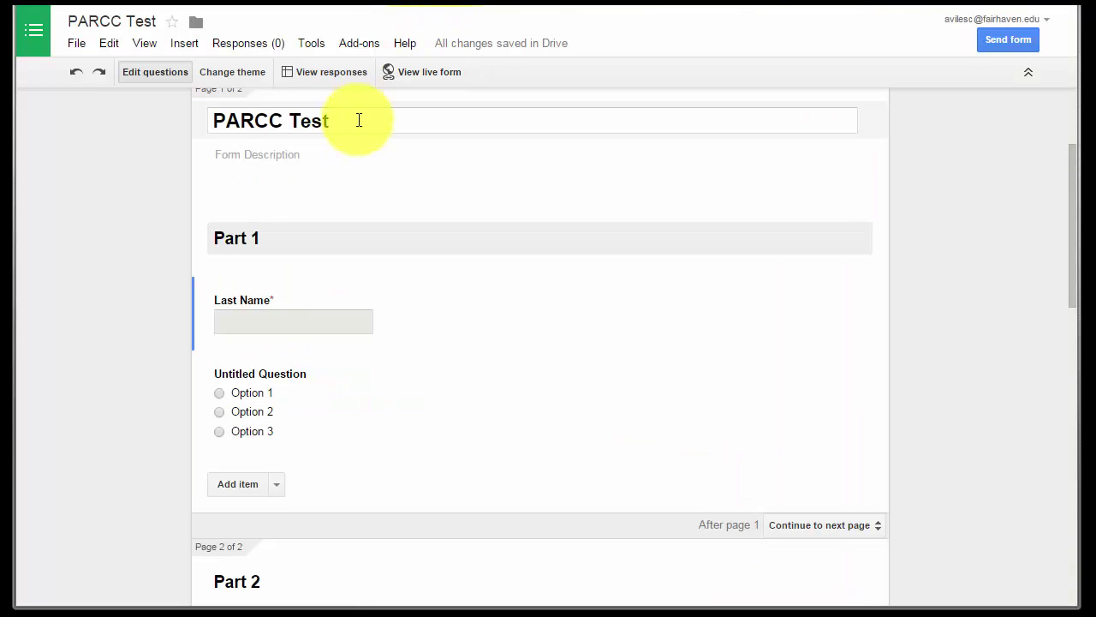
click(402, 67)
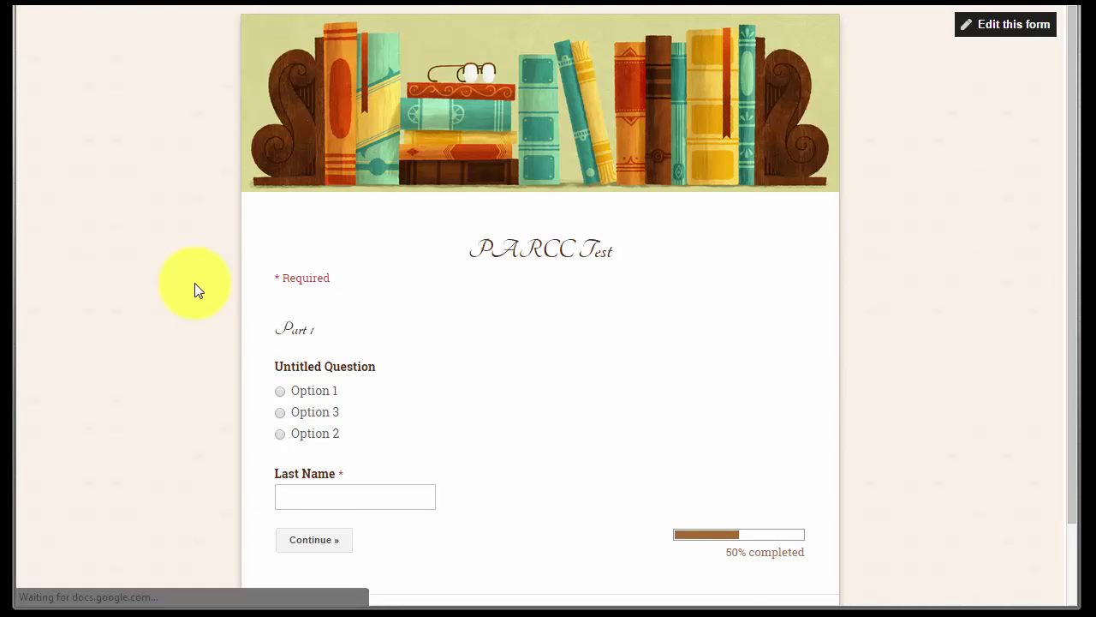
Try continuing the live form with Last Name left empty.
scroll(195, 283, down, 1)
click(294, 443)
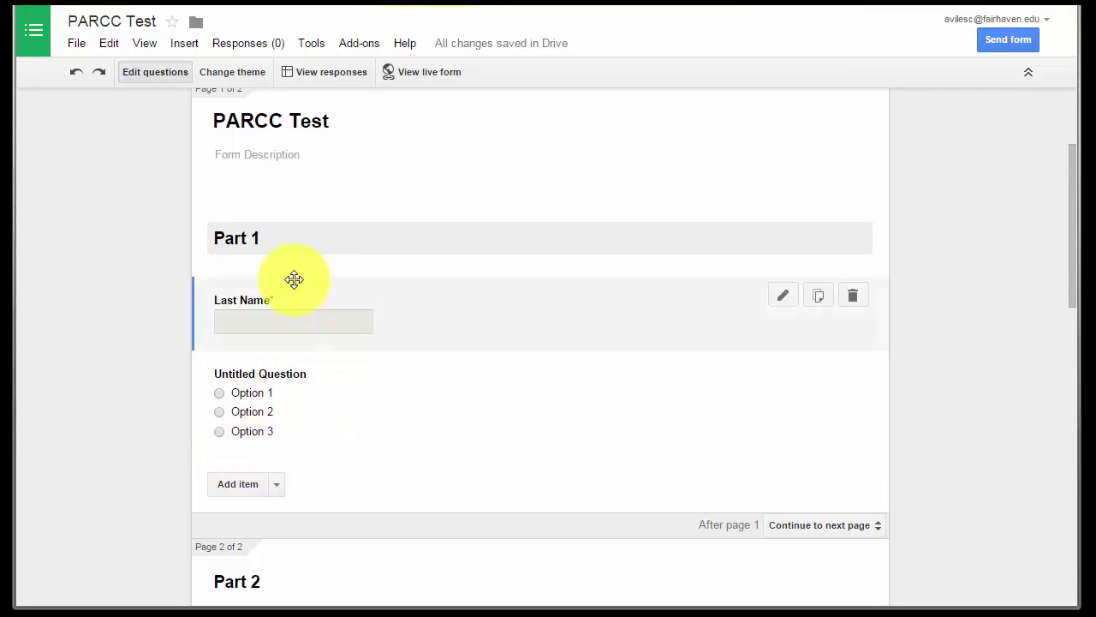
scroll(125, 243, up, 2)
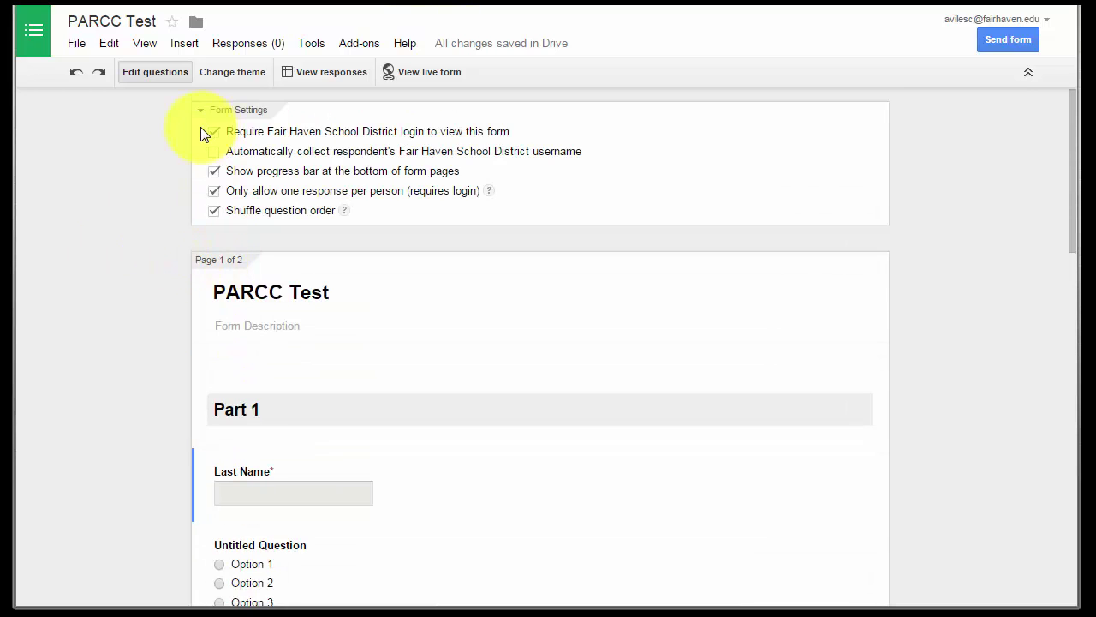
scroll(147, 167, down, 8)
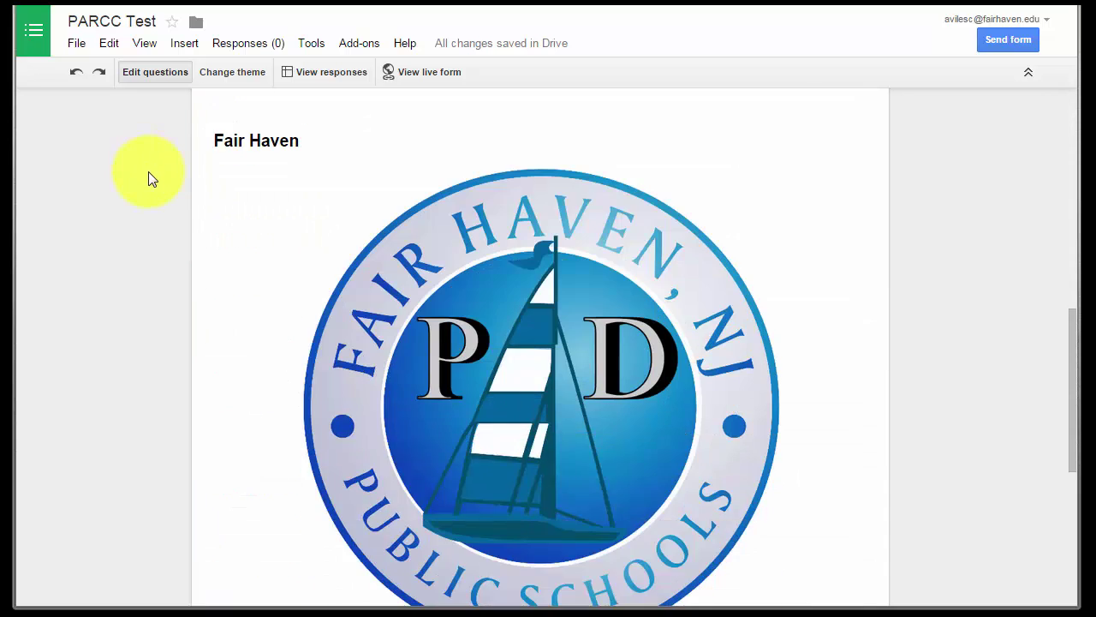
Review the PARCC Test editor and the list of addable item types.
scroll(146, 175, up, 2)
scroll(145, 176, up, 2)
click(276, 311)
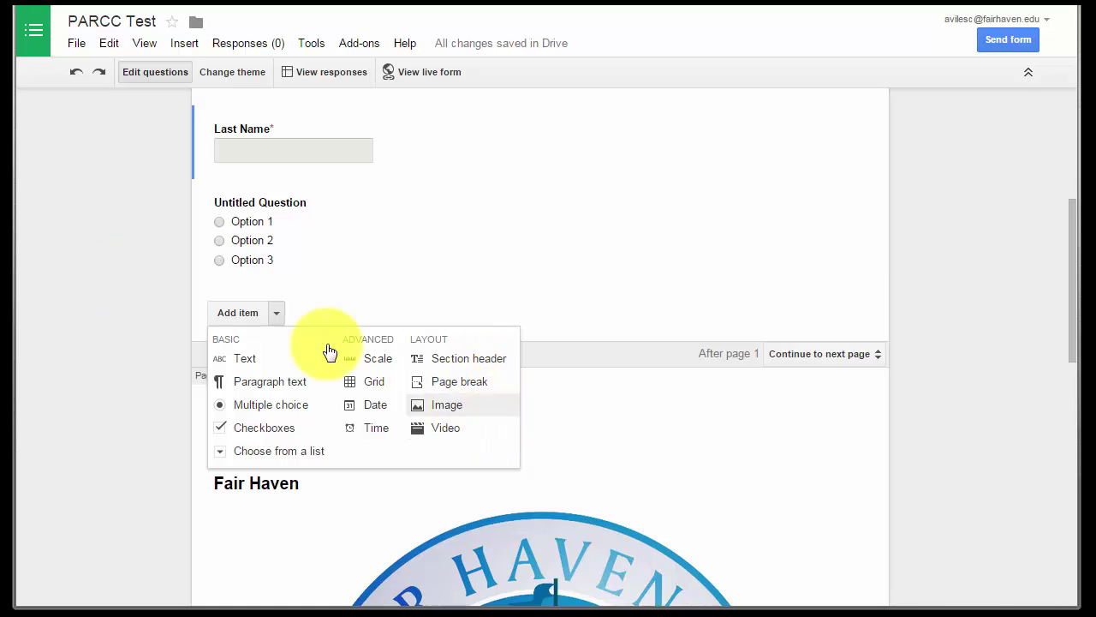
scroll(115, 308, down, 9)
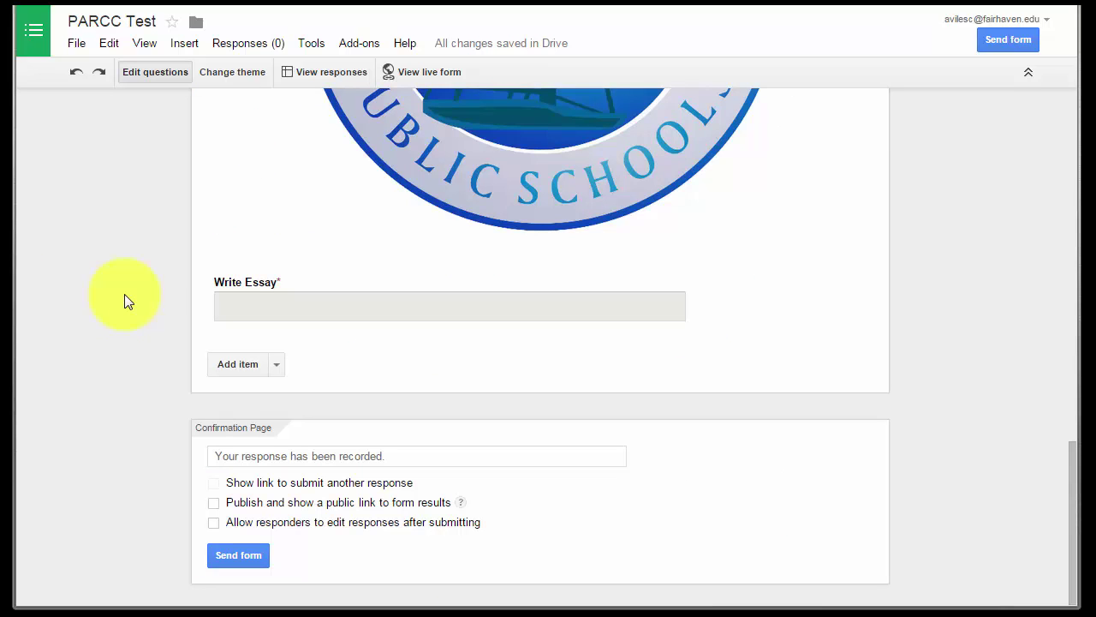
scroll(125, 299, up, 15)
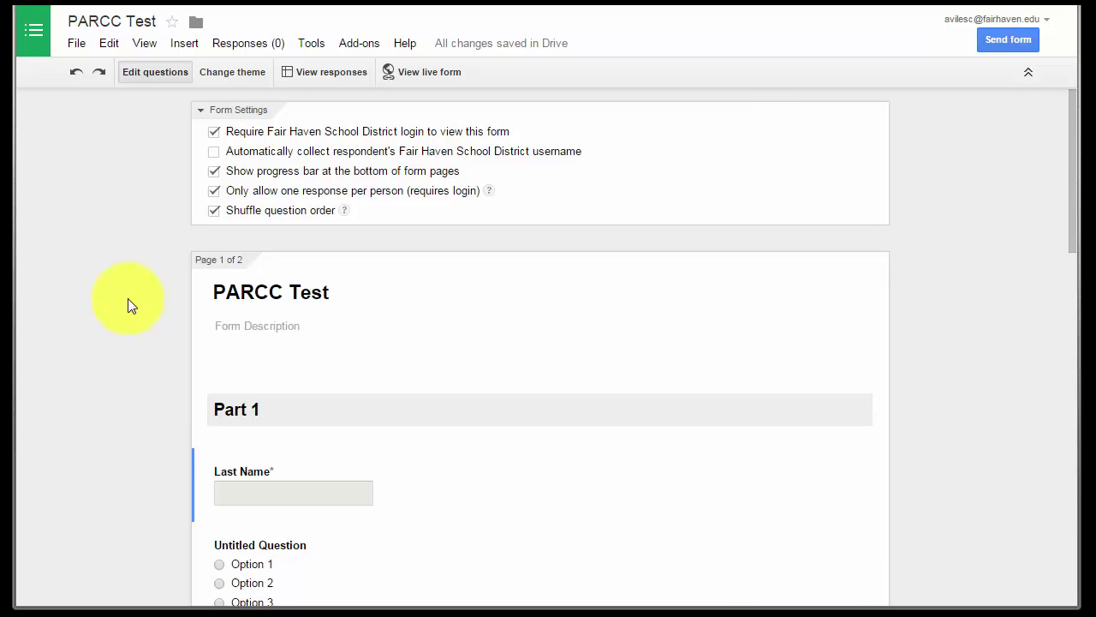
scroll(130, 305, down, 2)
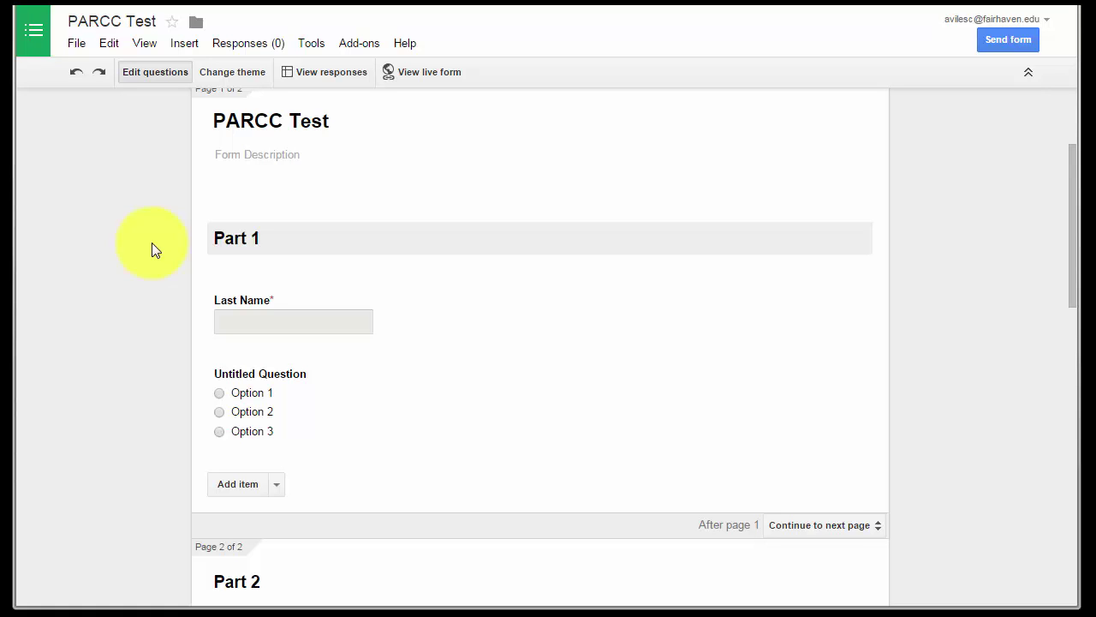
right_click(150, 243)
click(153, 289)
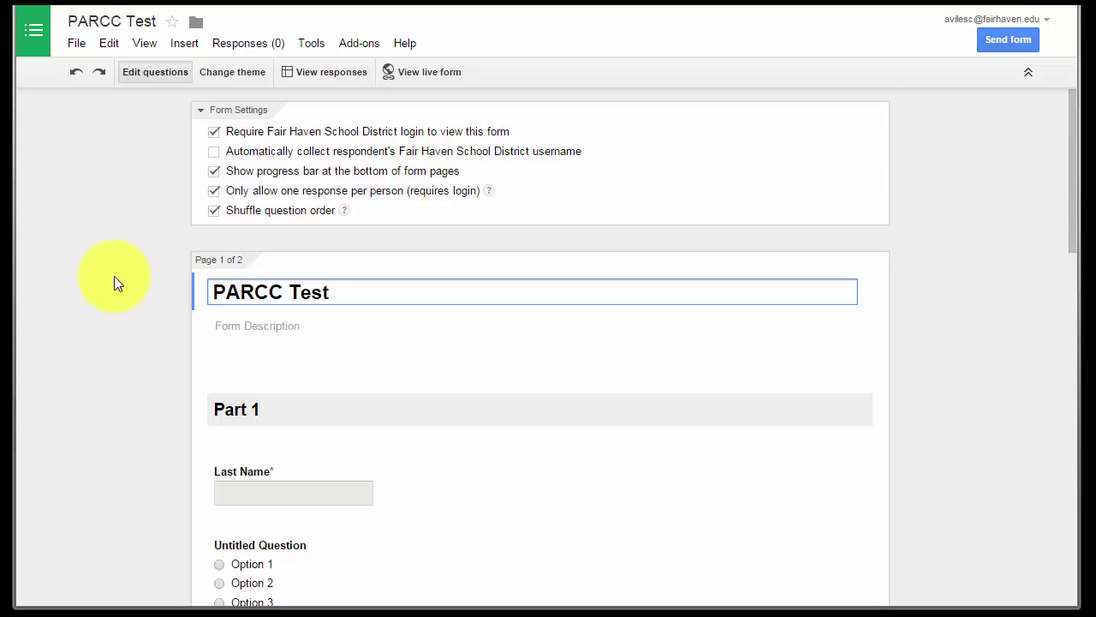
scroll(113, 276, down, 1)
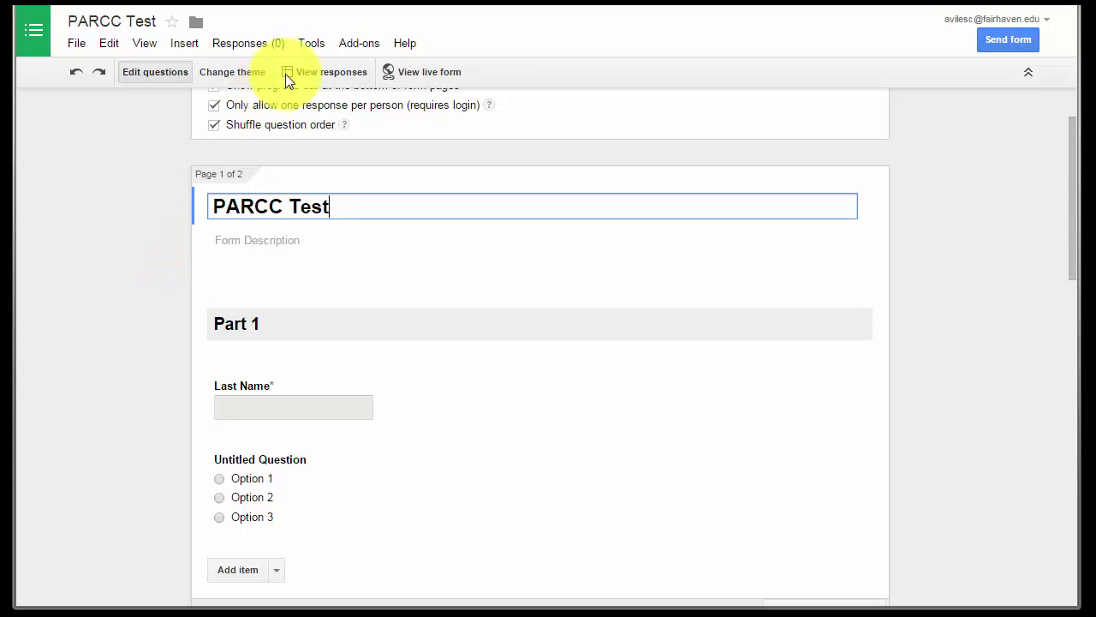
View g(Math) for Forms in the add-on store, then show its math tools under Add-ons.
click(258, 42)
mouse_move(350, 42)
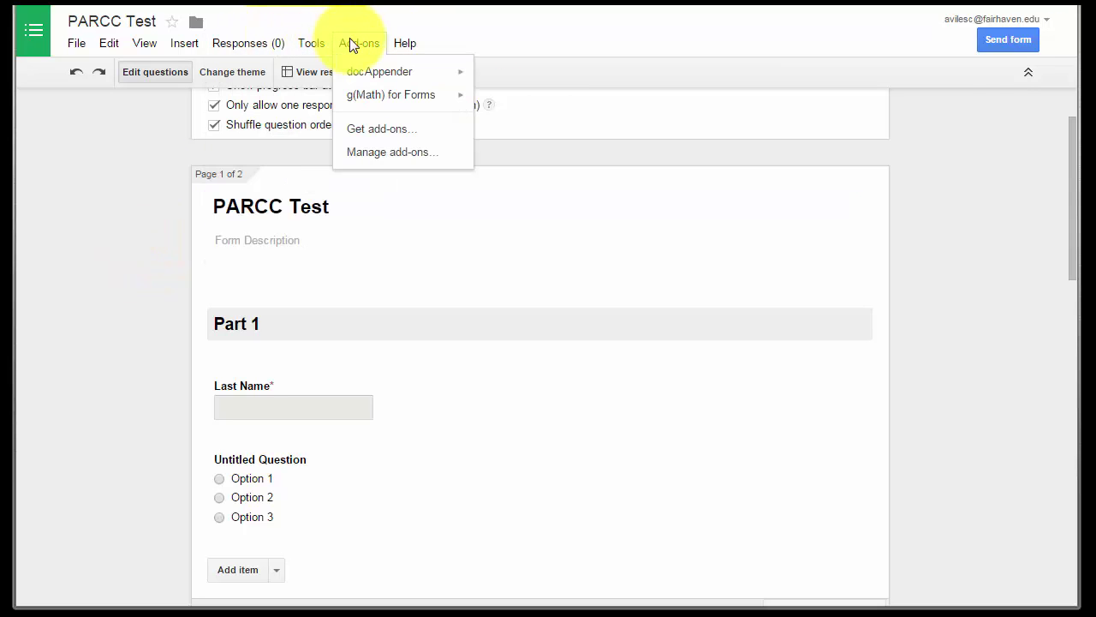
click(356, 128)
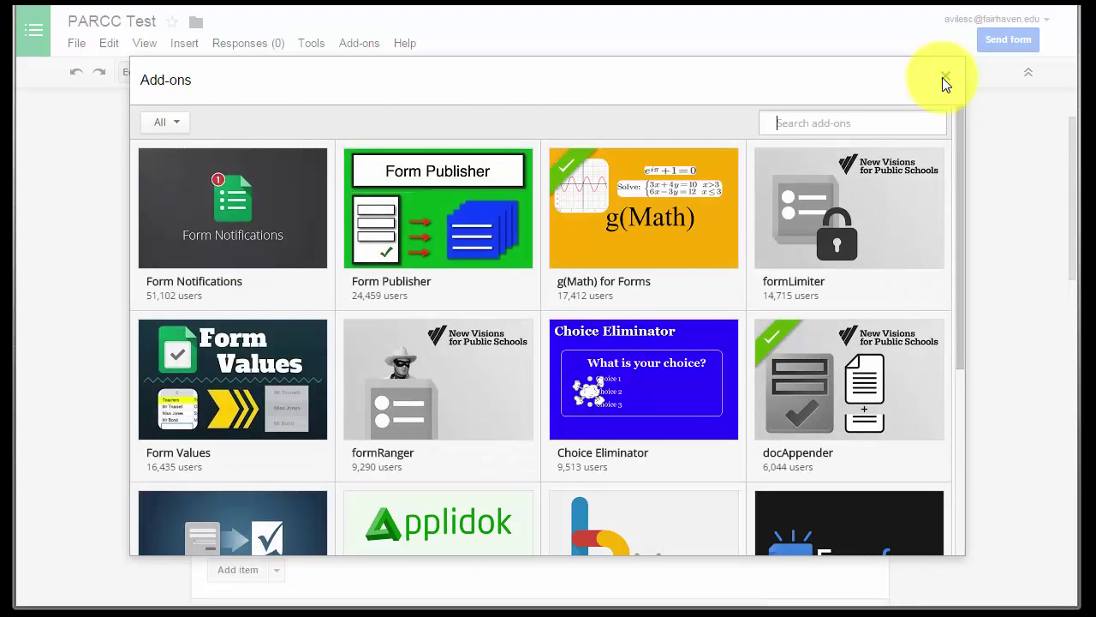
click(945, 77)
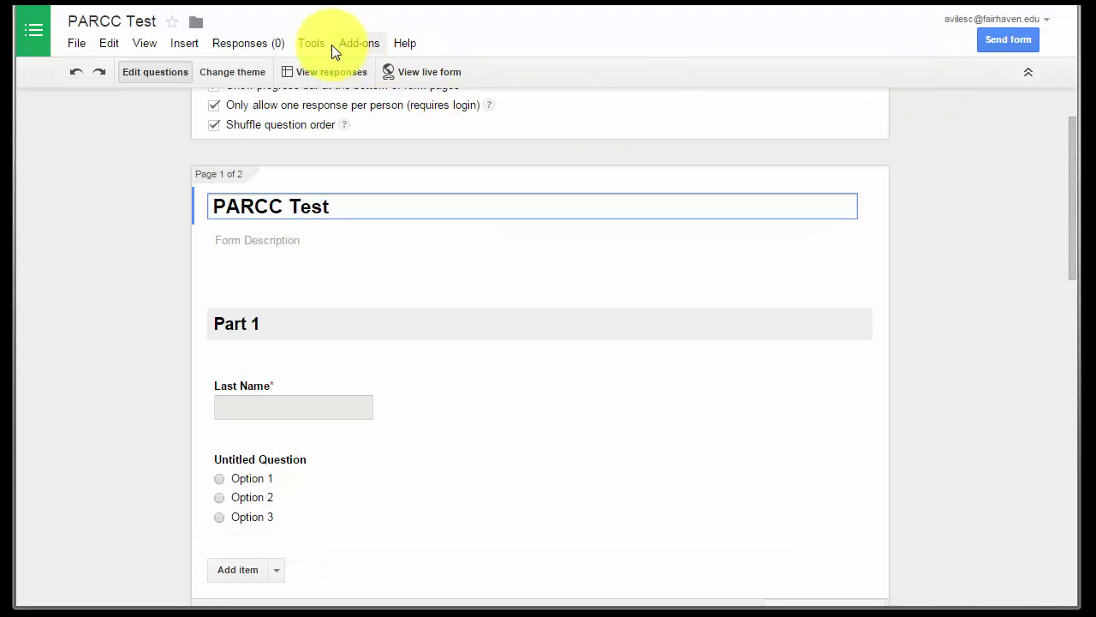
click(353, 42)
click(380, 130)
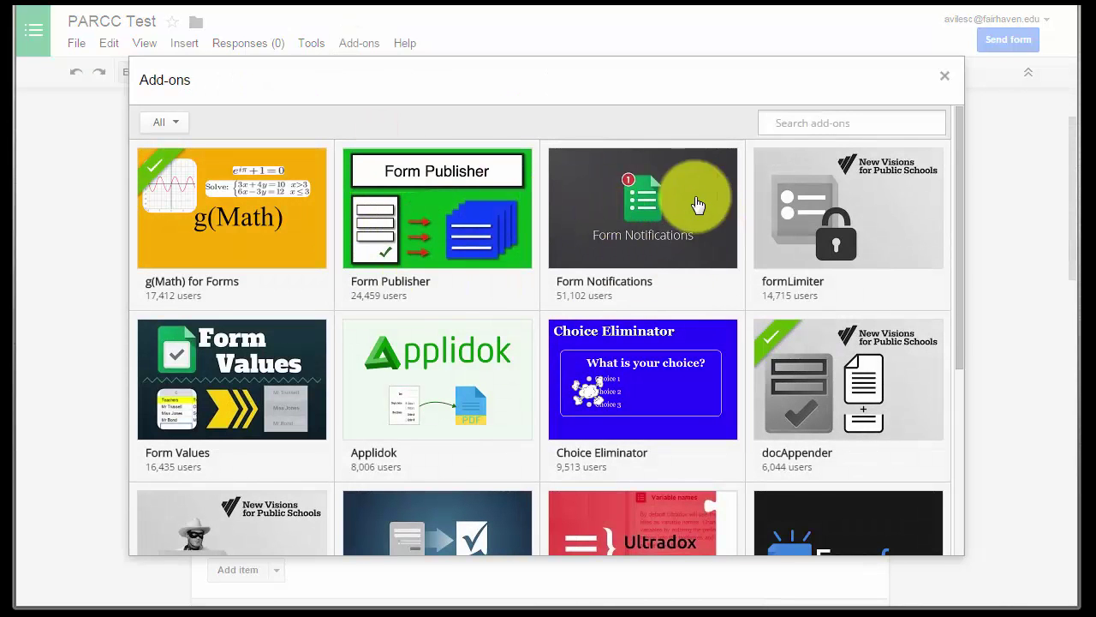
click(245, 220)
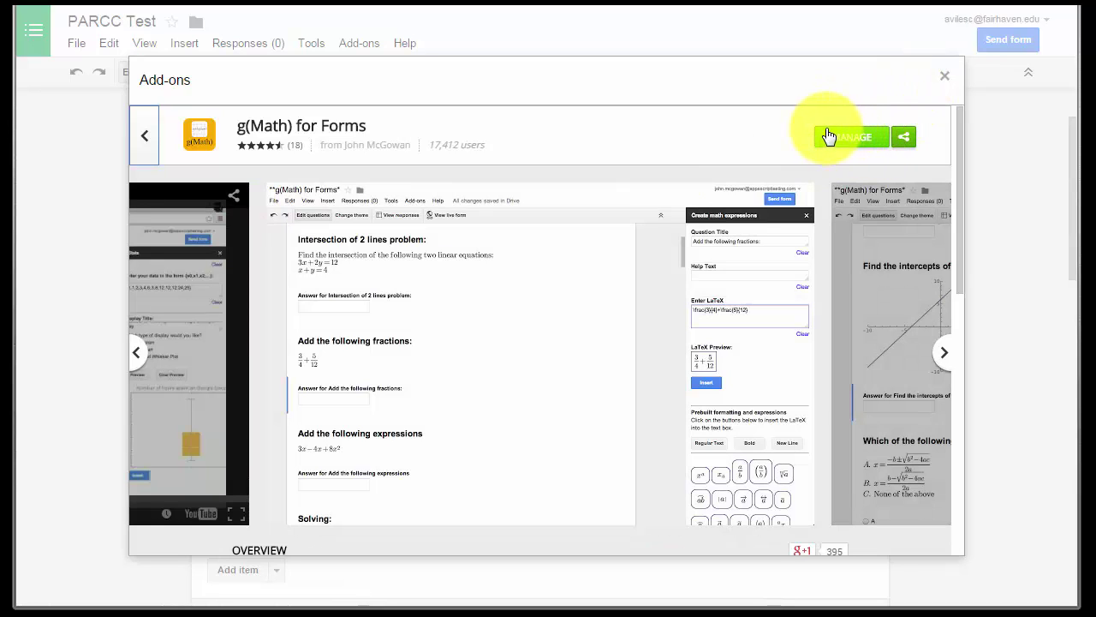
click(944, 80)
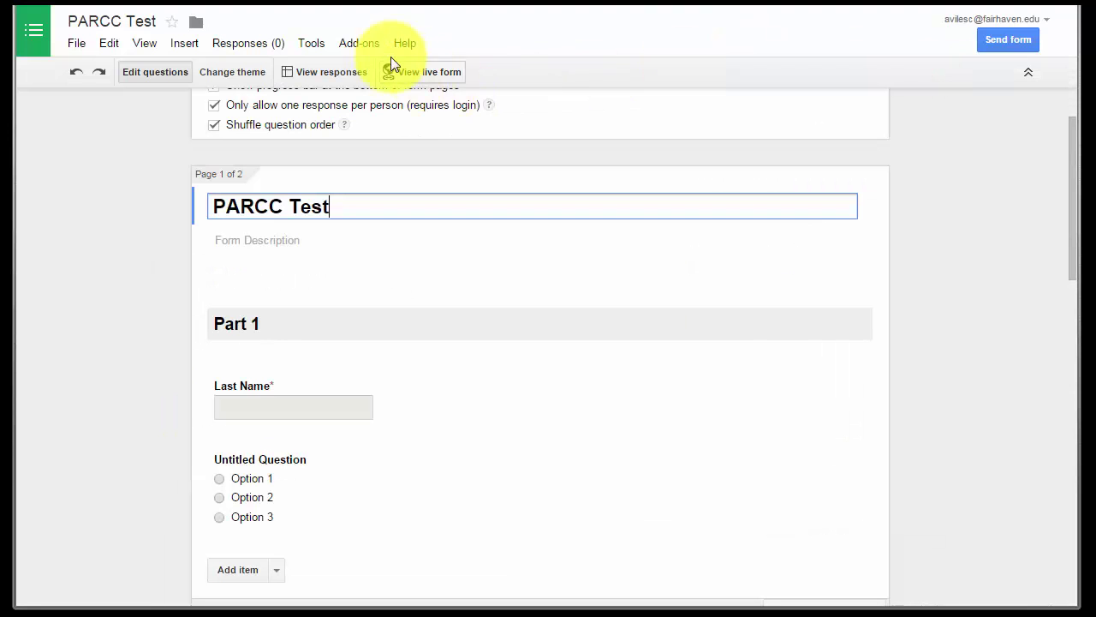
click(362, 44)
mouse_move(368, 97)
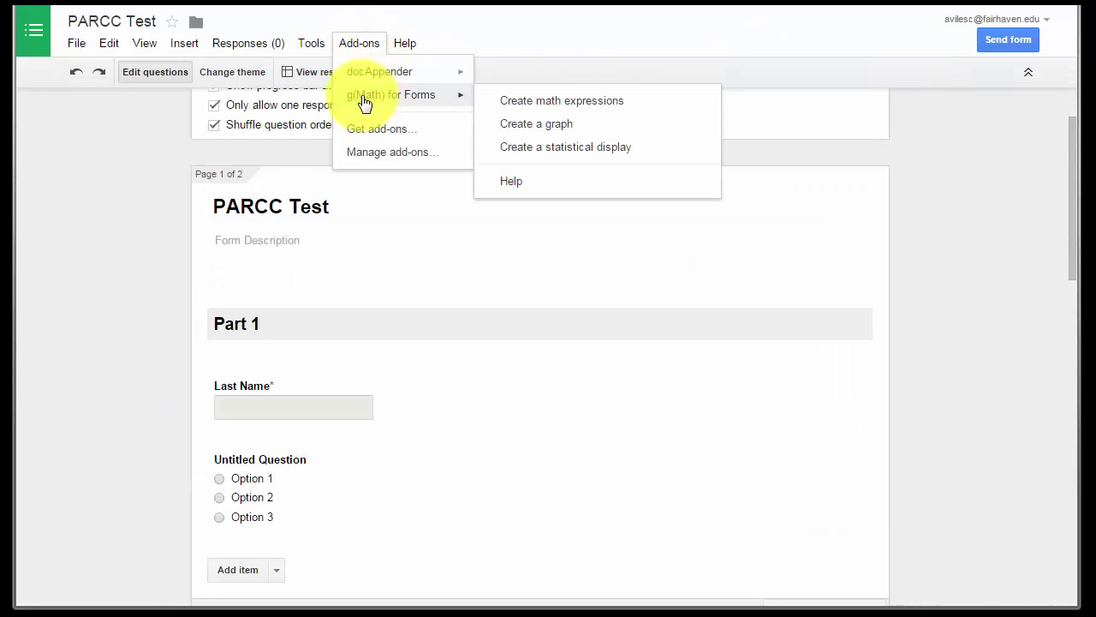
click(579, 102)
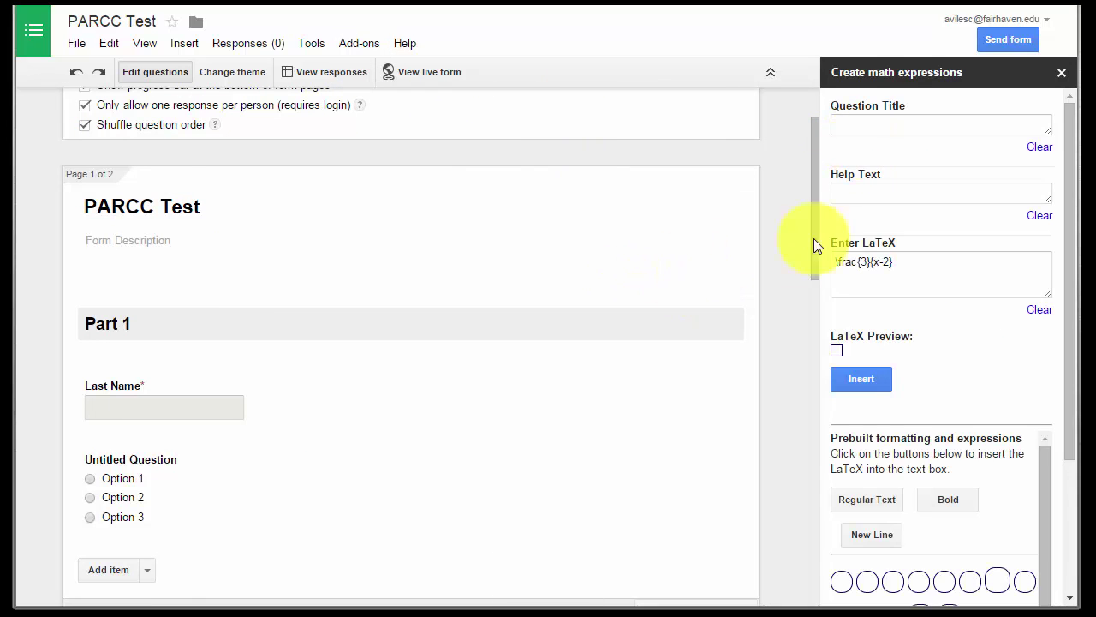
scroll(905, 306, down, 5)
scroll(908, 311, up, 5)
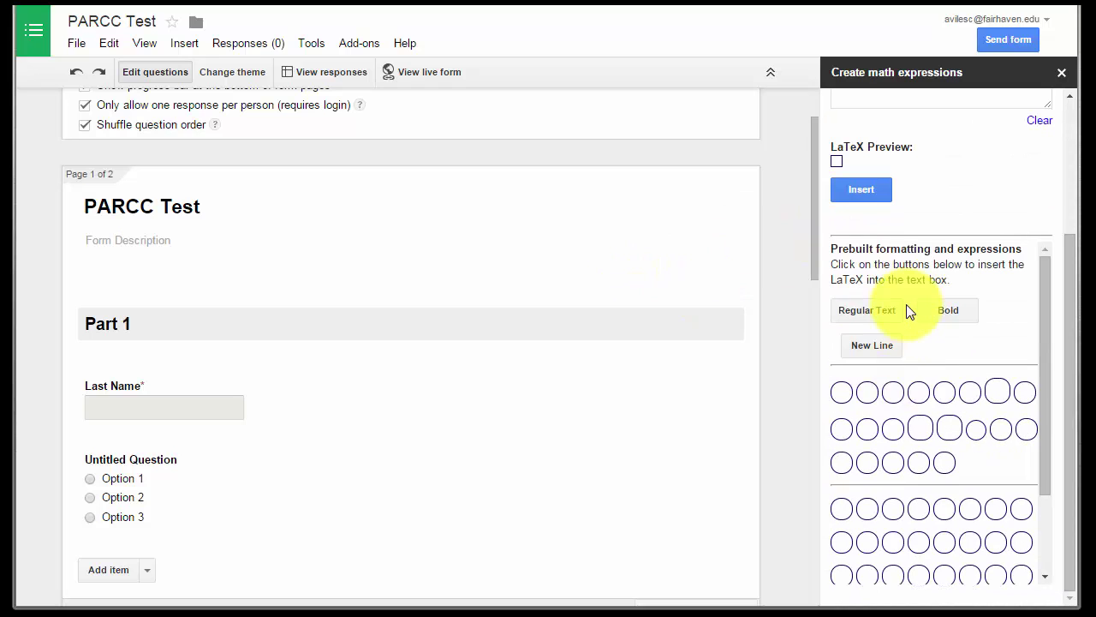
scroll(904, 313, up, 3)
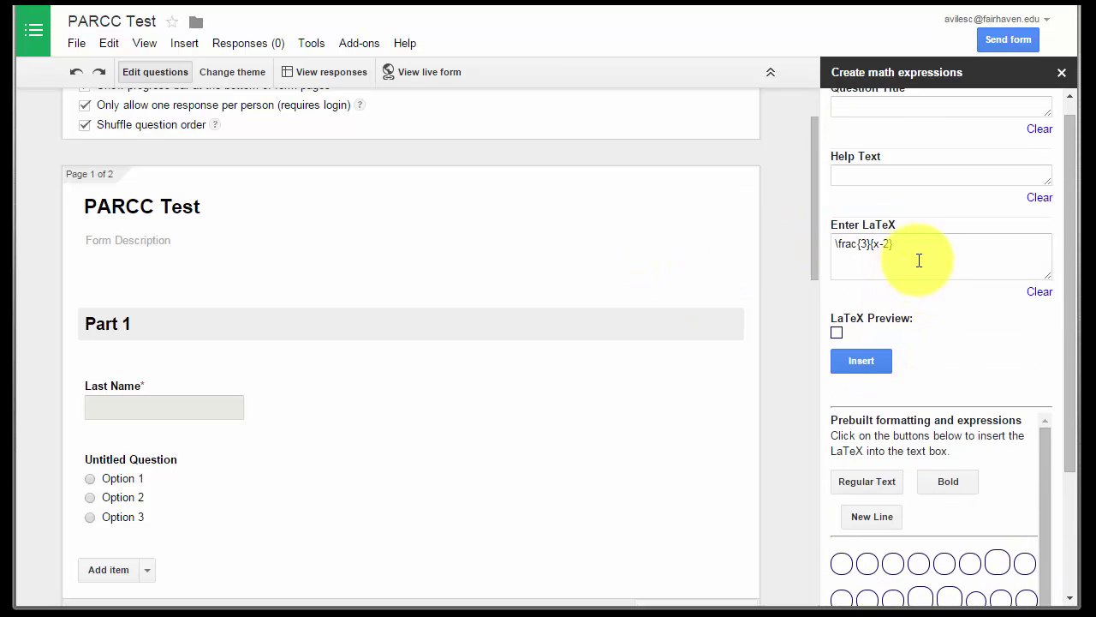
scroll(910, 282, down, 3)
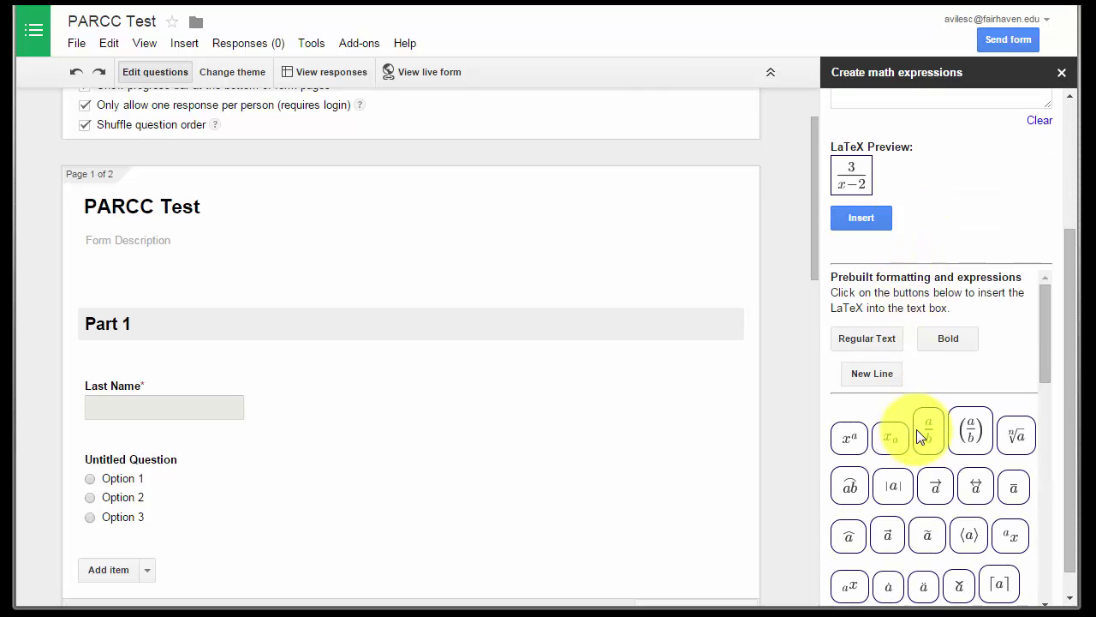
scroll(322, 261, up, 1)
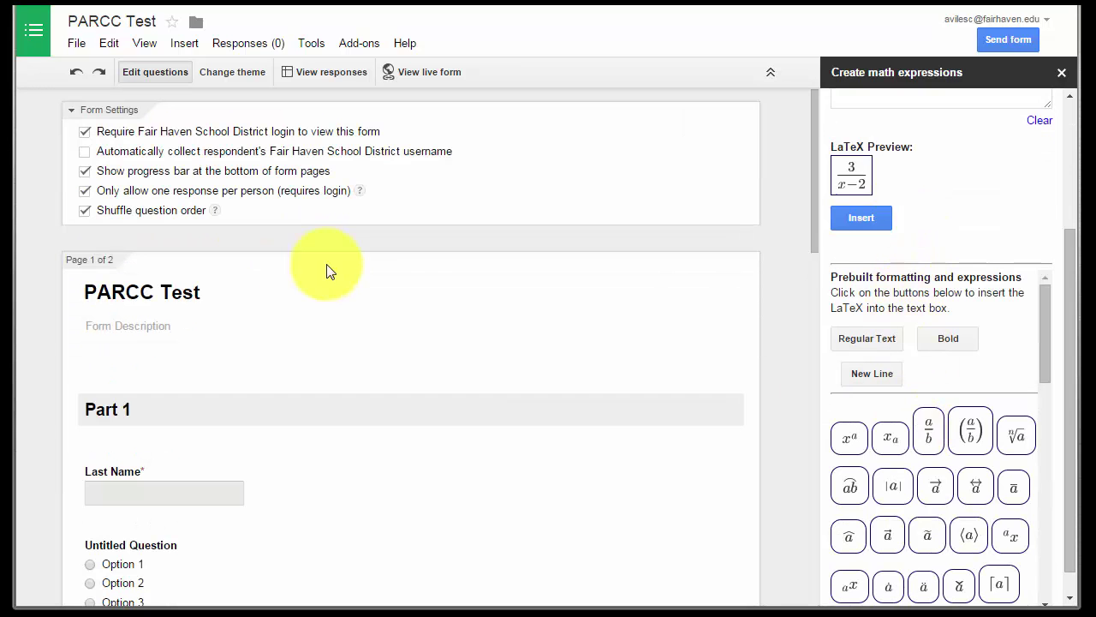
Close the math expression builder and create a shortened goo.gl share link for PARCC Test.
click(1061, 73)
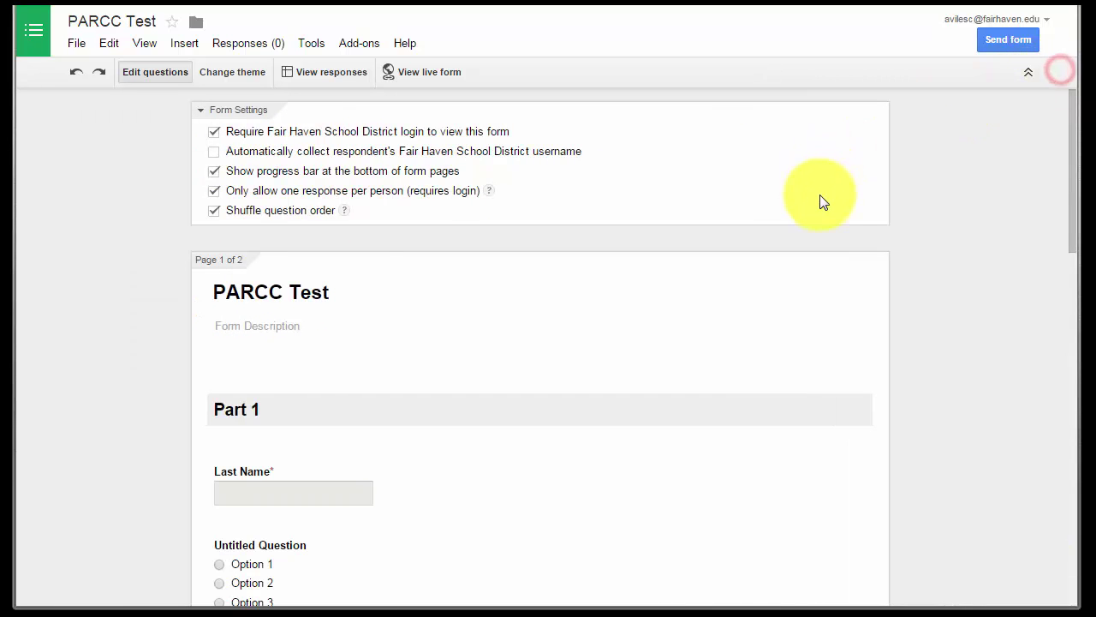
click(994, 42)
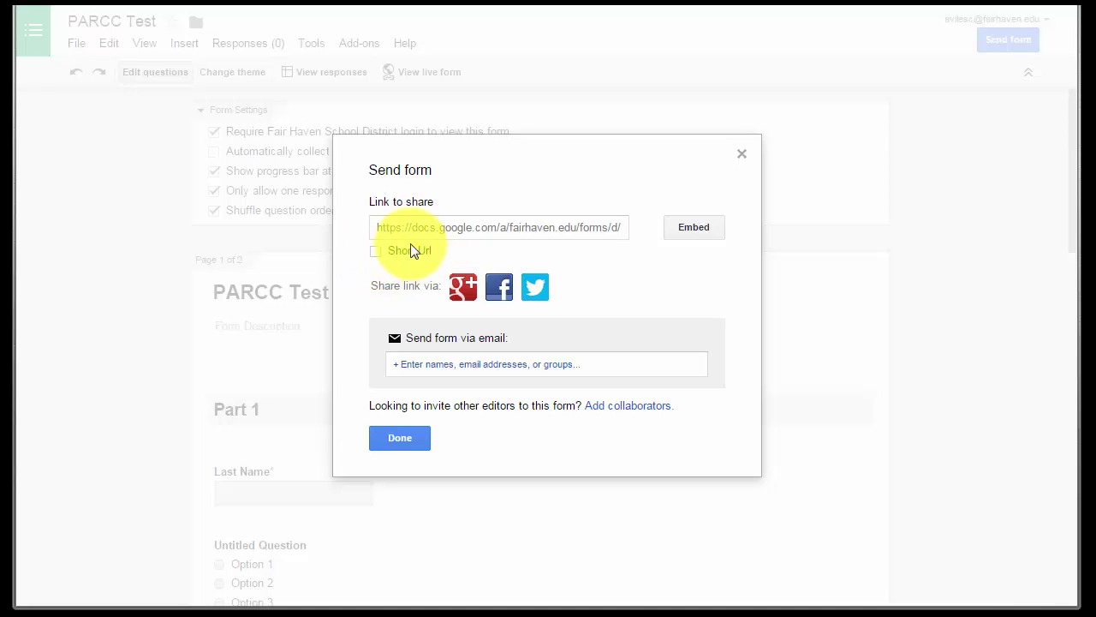
click(379, 226)
click(380, 226)
drag(388, 229, 663, 232)
click(375, 251)
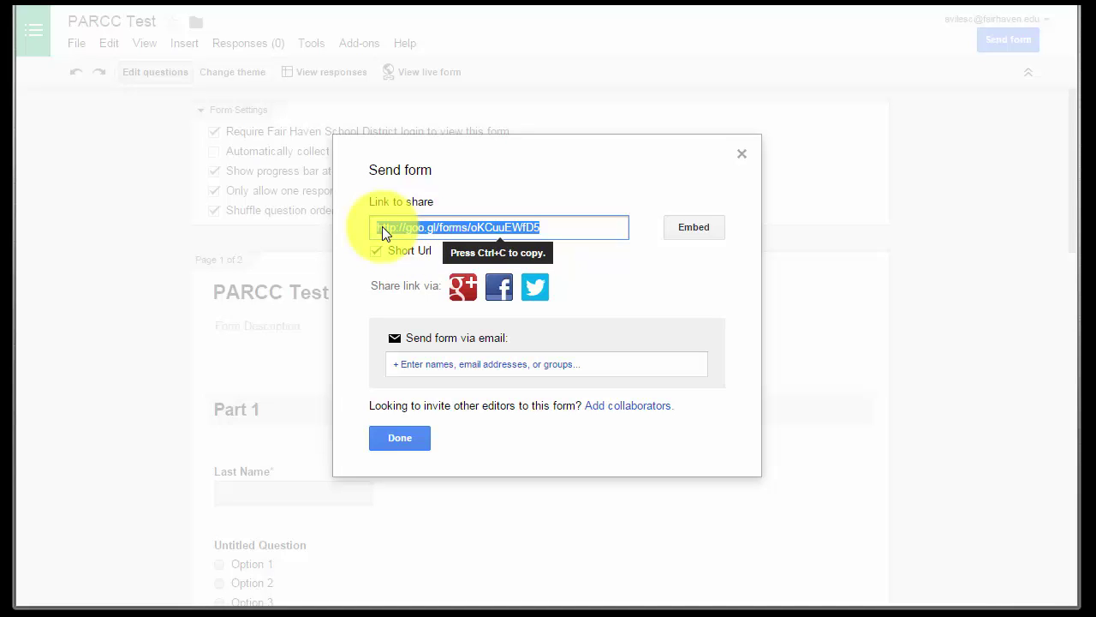
click(405, 438)
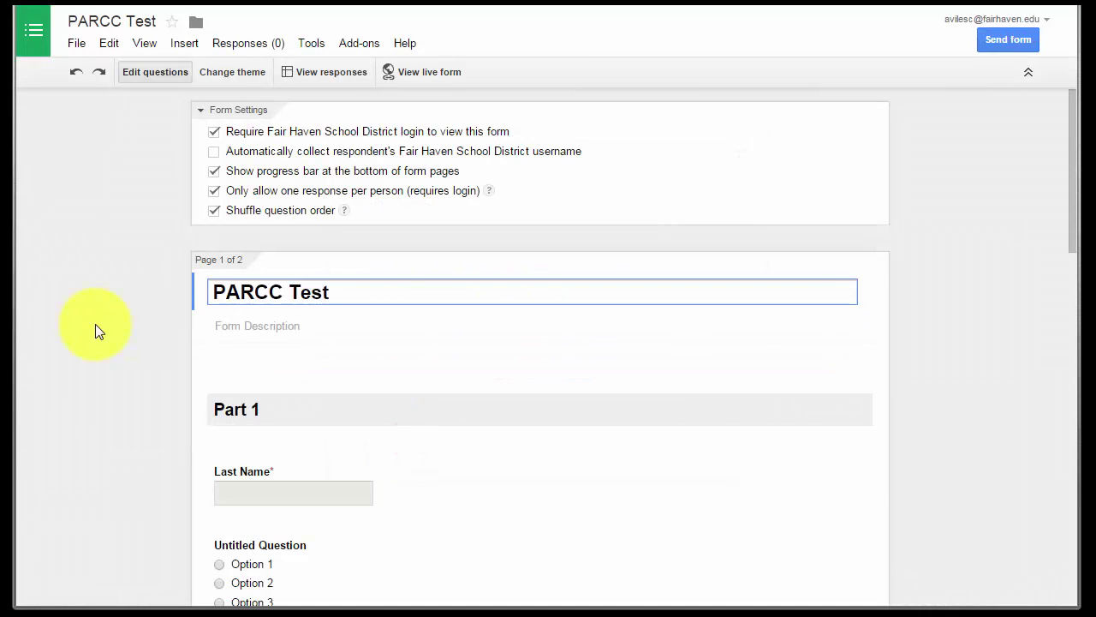